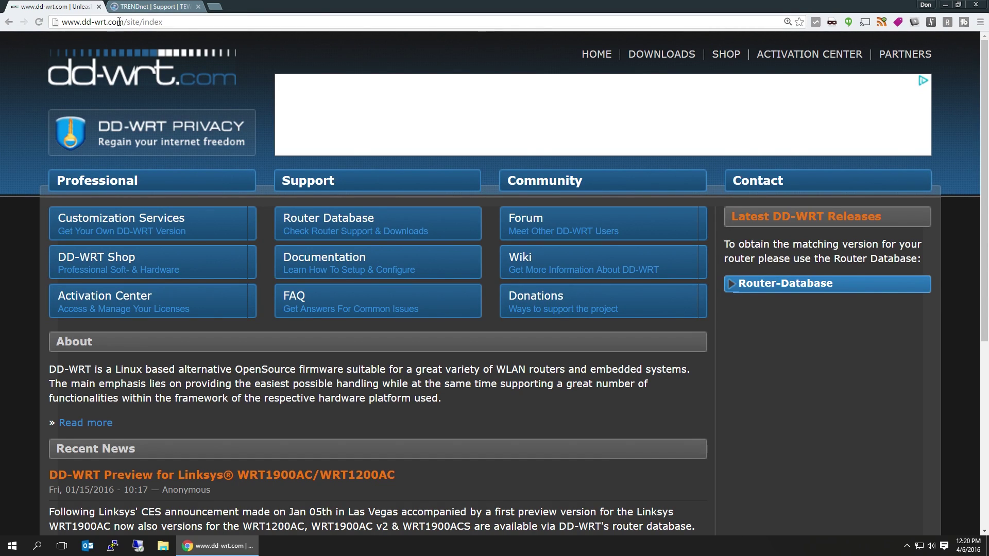
# Open the DD-WRT router database and search for tew-824
pyautogui.doubleClick(69, 22)
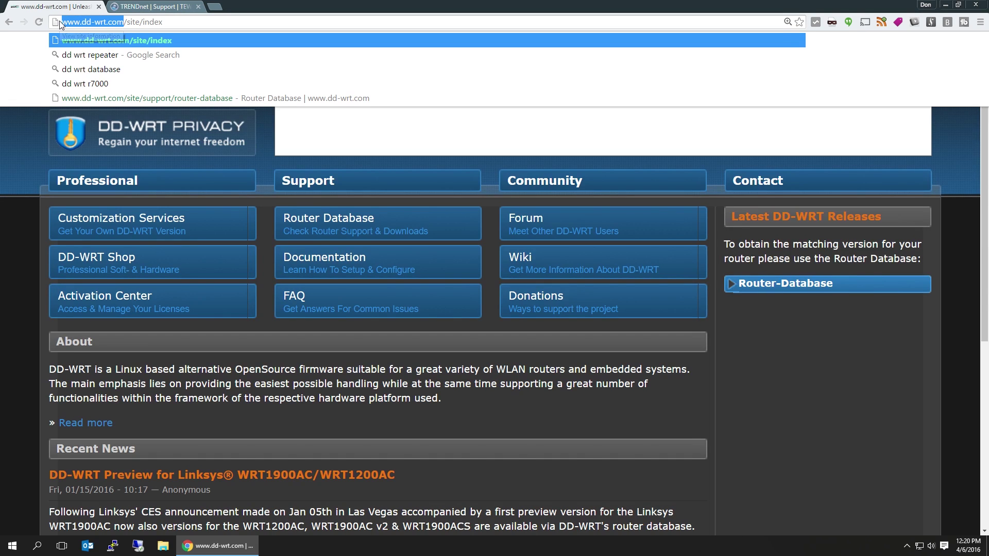
pyautogui.click(388, 344)
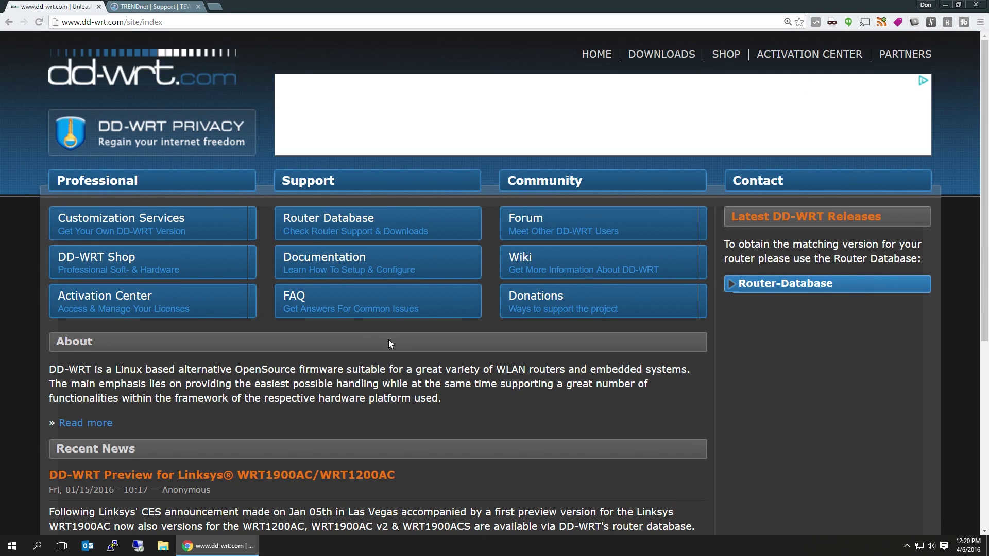
pyautogui.click(351, 231)
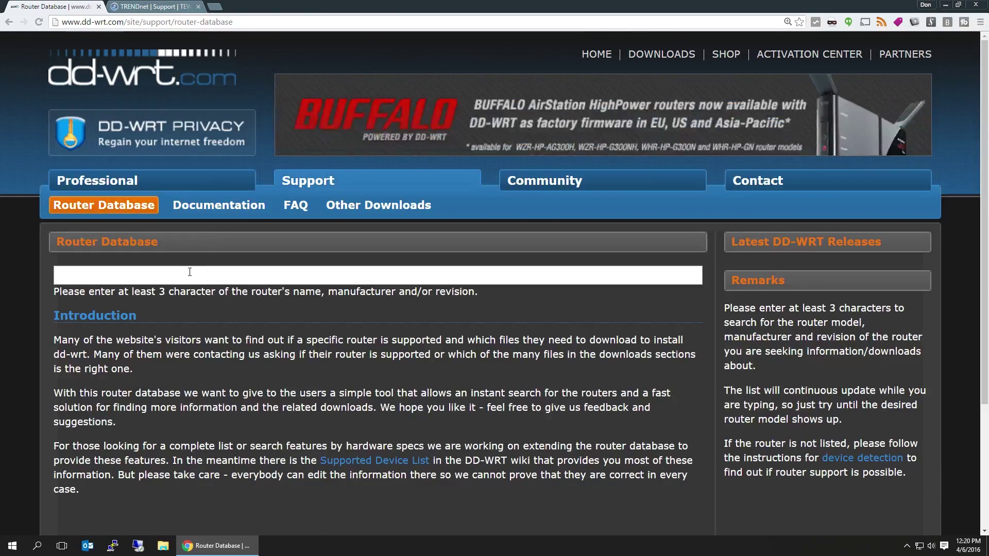
pyautogui.click(188, 275)
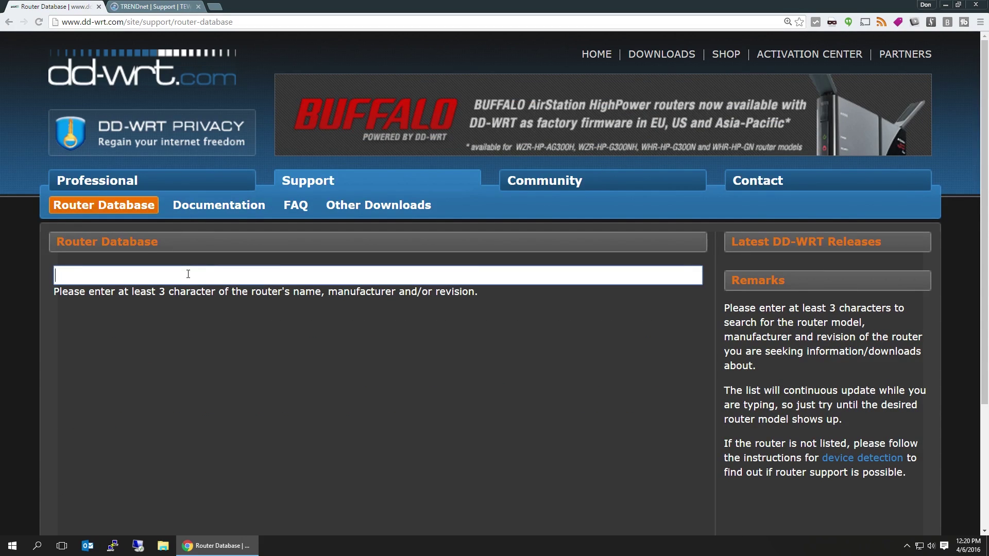
pyautogui.write('tew-8')
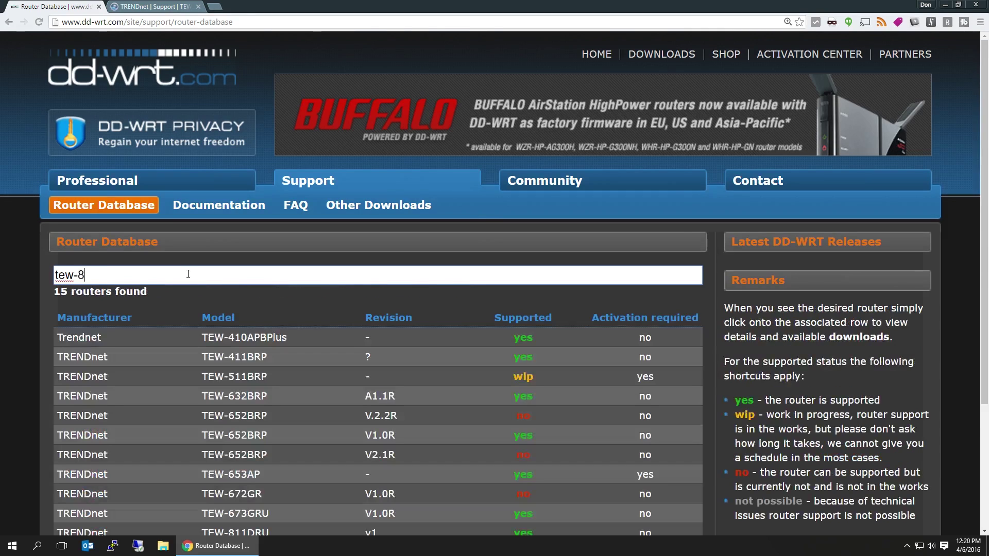
pyautogui.write('24')
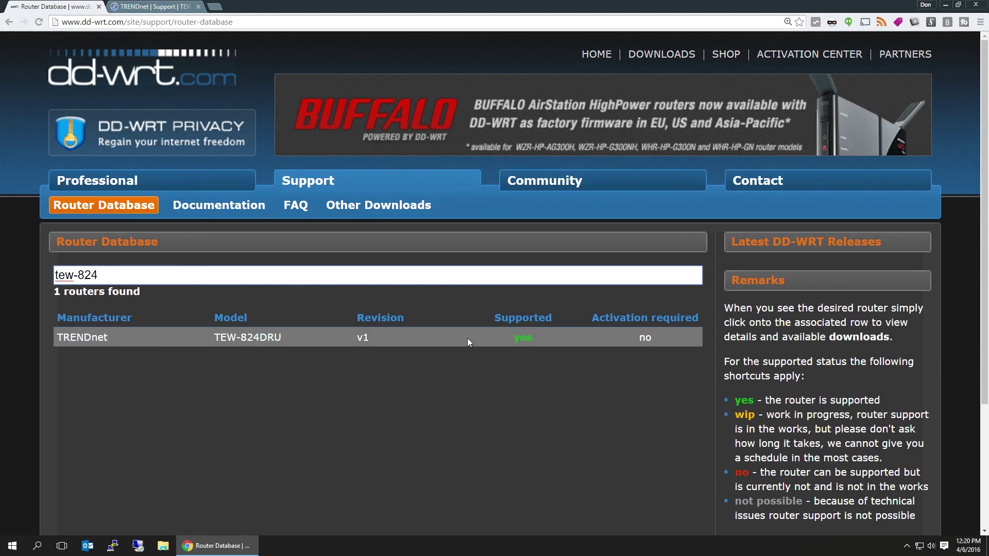
# Show the TEW-824DRU v1 firmware files, then return to the TRENDnet support page's downloads
pyautogui.click(343, 338)
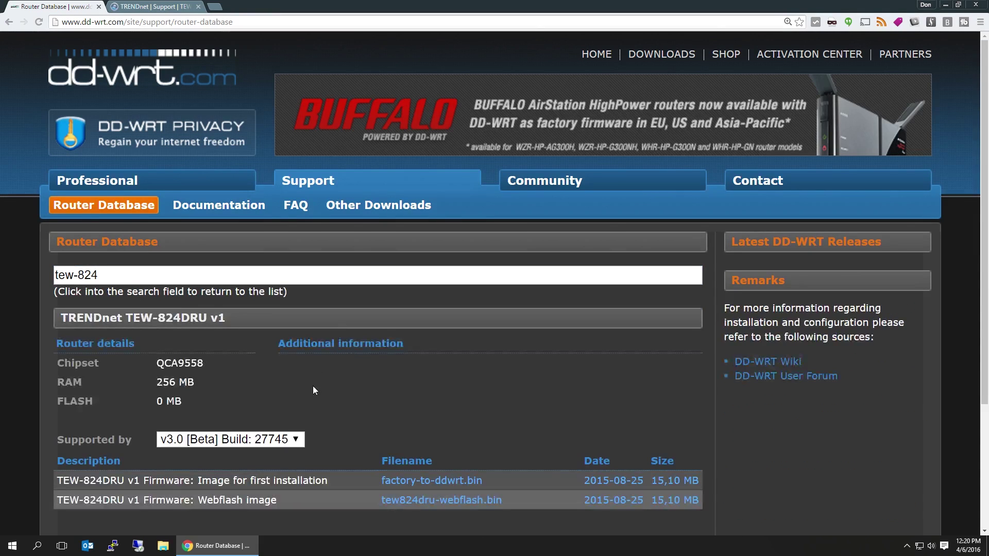
pyautogui.scroll(-2, 314, 387)
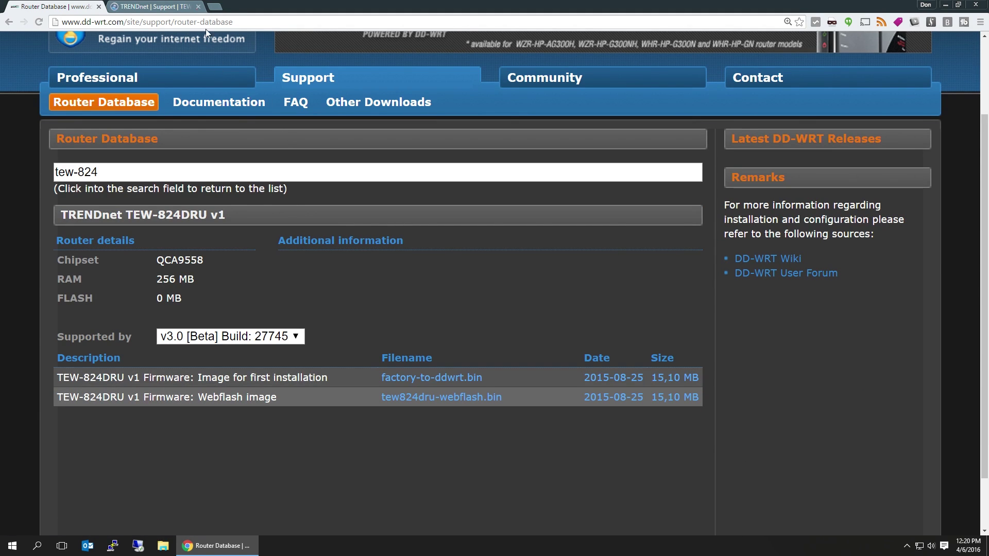
pyautogui.click(152, 6)
pyautogui.scroll(-9, 519, 288)
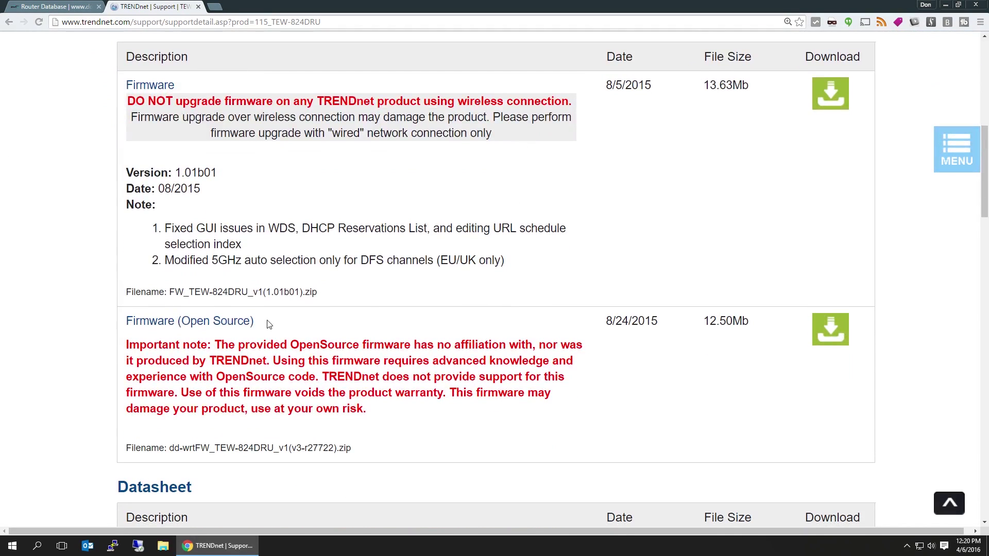
pyautogui.moveTo(268, 324); pyautogui.dragTo(126, 323)
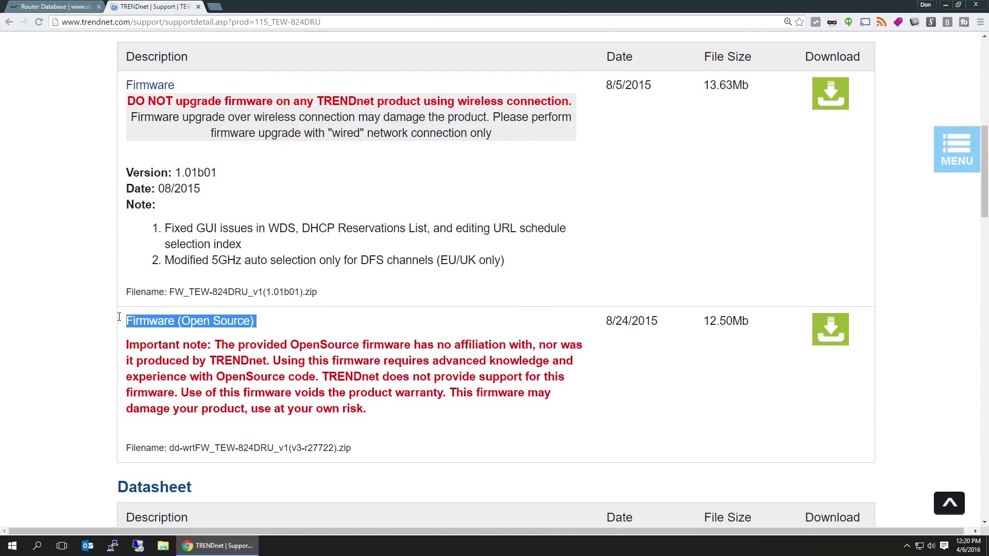
pyautogui.moveTo(353, 449); pyautogui.dragTo(126, 453)
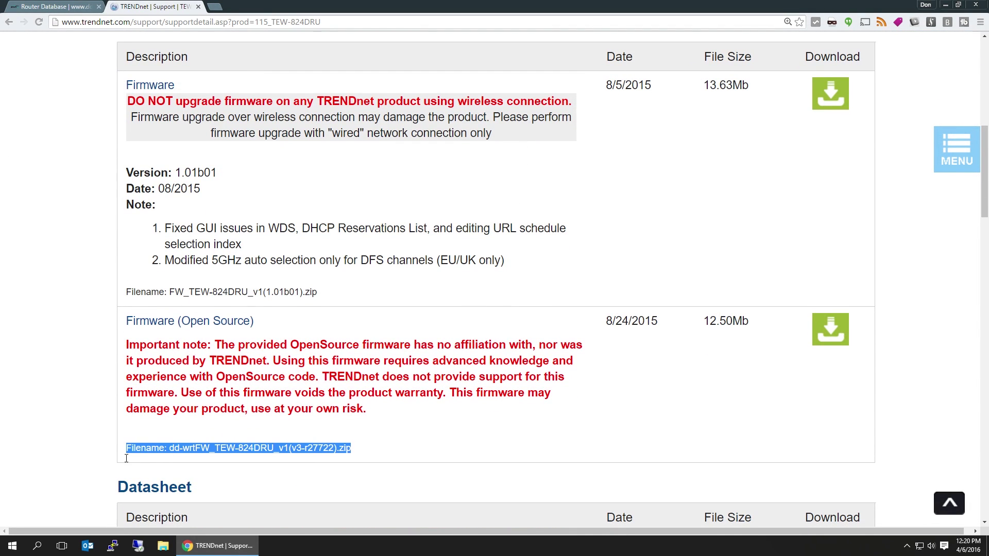
pyautogui.scroll(-4, 448, 351)
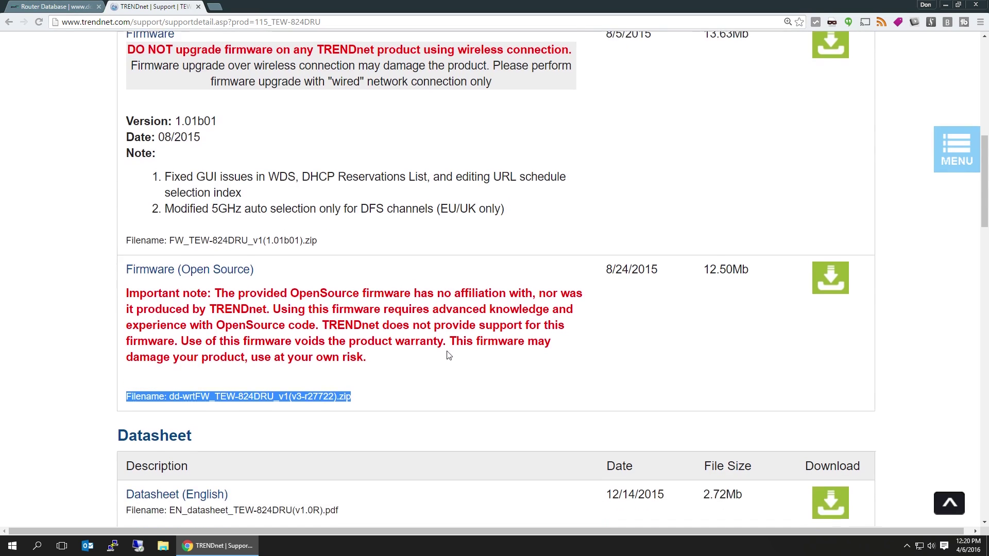
pyautogui.scroll(10, 427, 368)
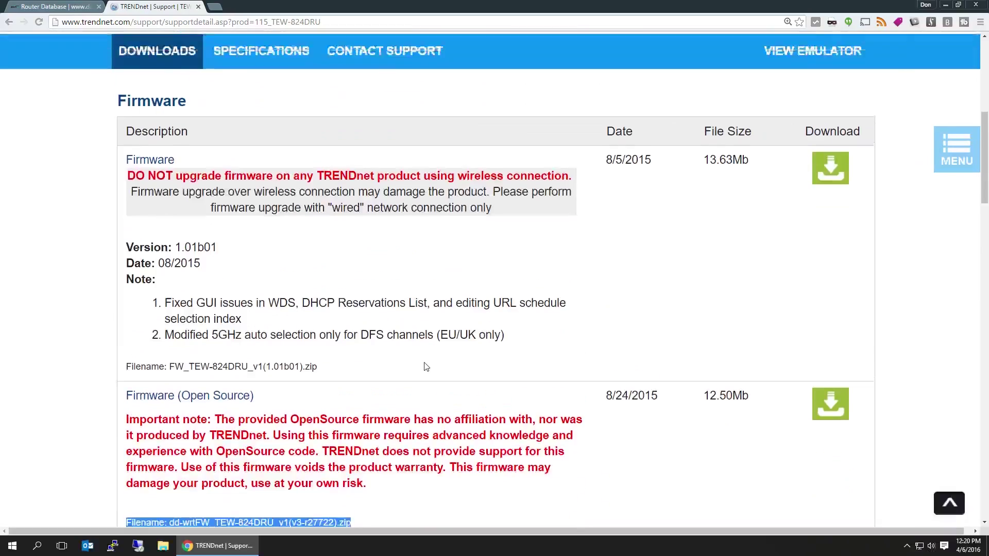
pyautogui.scroll(-4, 420, 367)
pyautogui.scroll(-2, 420, 367)
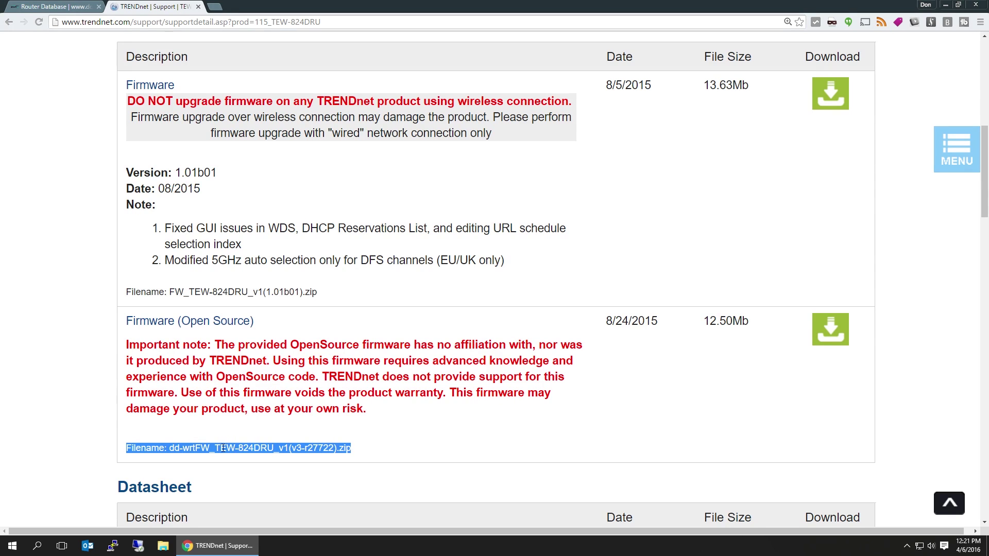
pyautogui.hotkey('ctrl', 'shift', 'Tab')
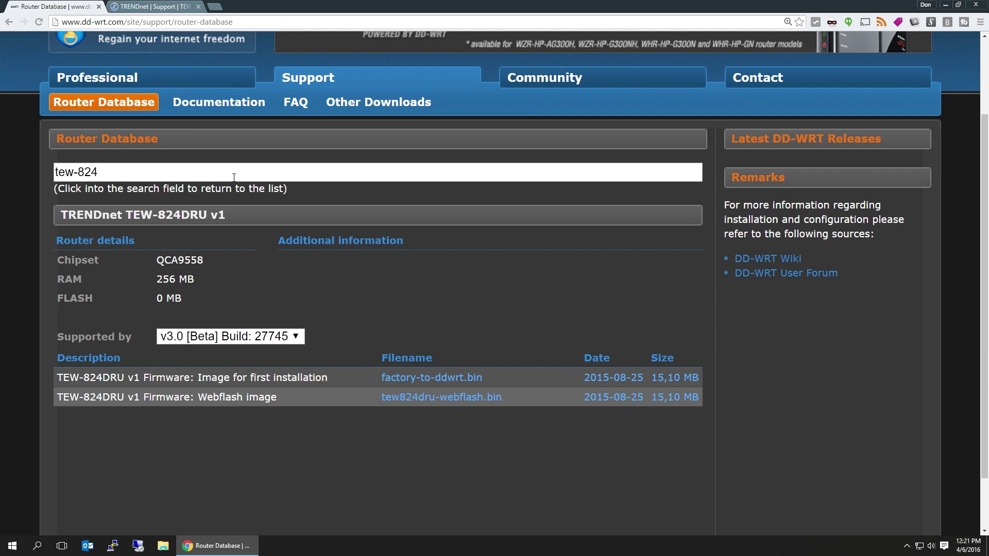
# Reopen the TEW-824DRU v1 firmware list from the search results, then return to the TRENDnet tab
pyautogui.moveTo(127, 171); pyautogui.dragTo(58, 172)
pyautogui.click(101, 170)
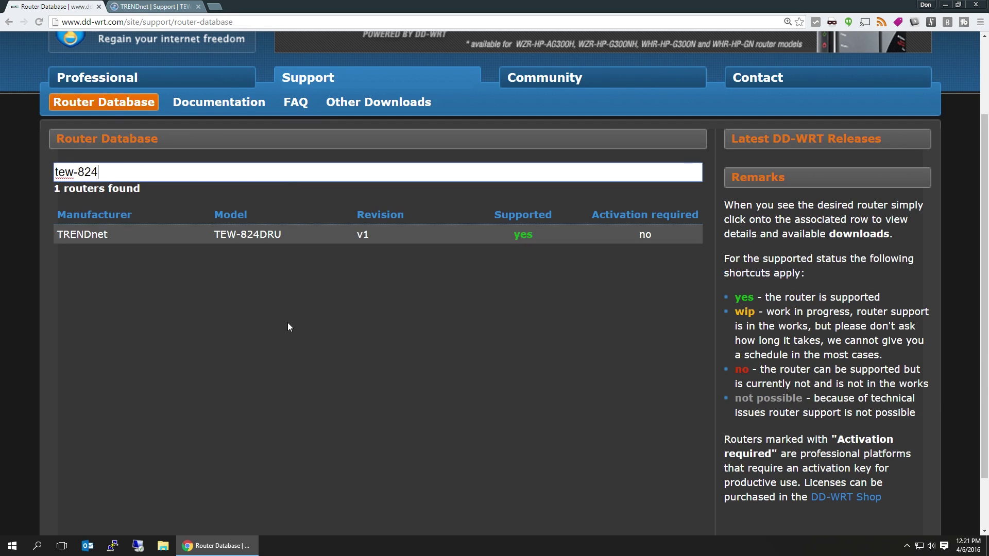
pyautogui.click(209, 233)
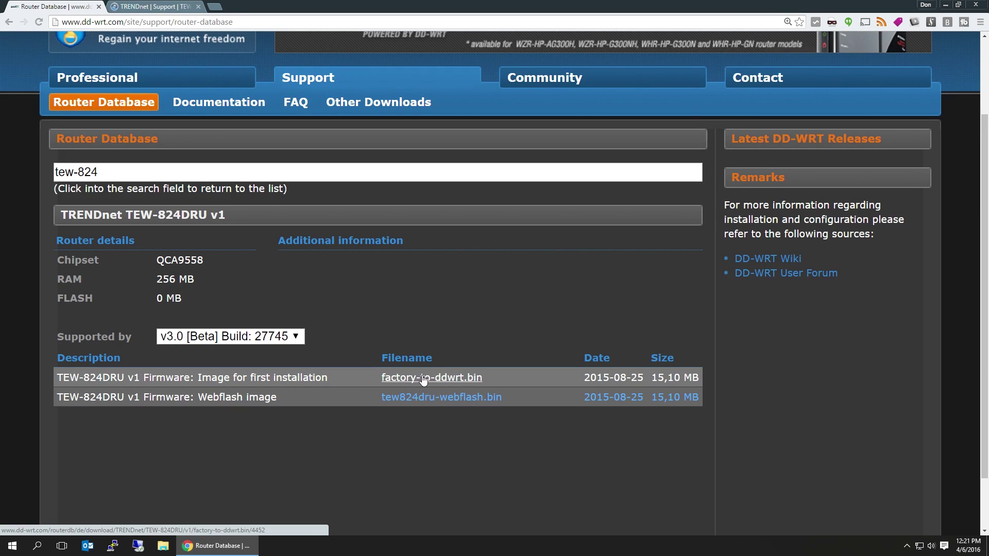
pyautogui.click(154, 6)
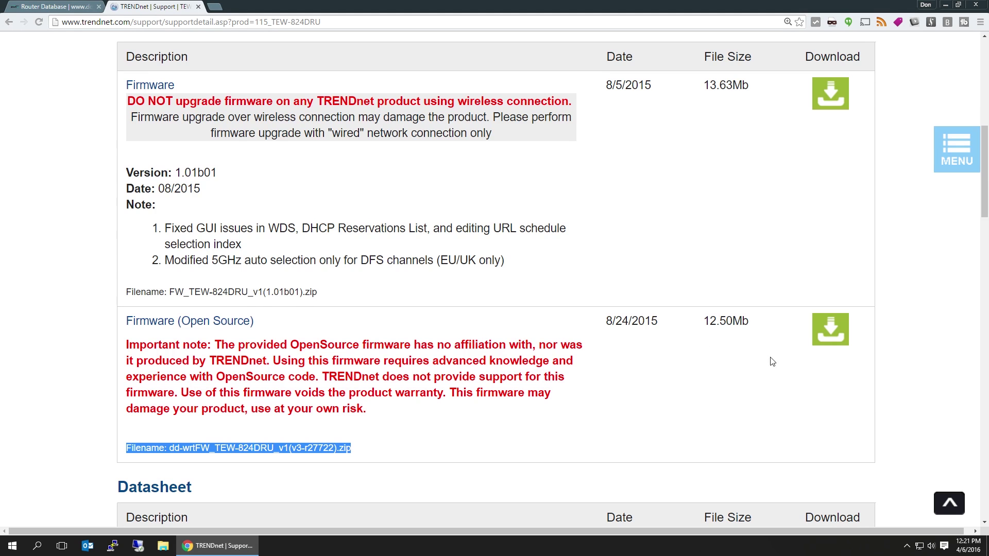
# Check the open-source firmware size on the TRENDnet page, then add a blank new tab
pyautogui.tripleClick(726, 321)
pyautogui.click(721, 332)
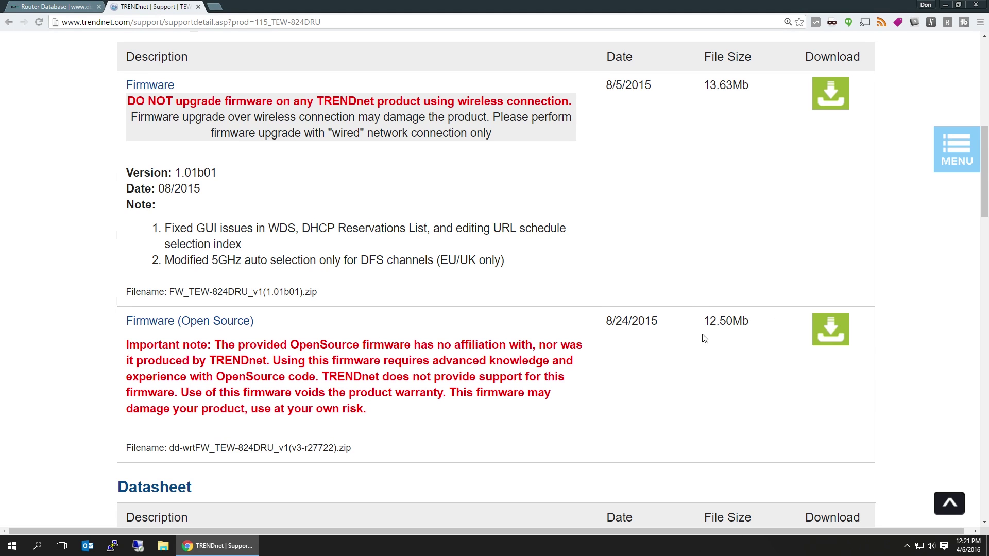
pyautogui.click(52, 6)
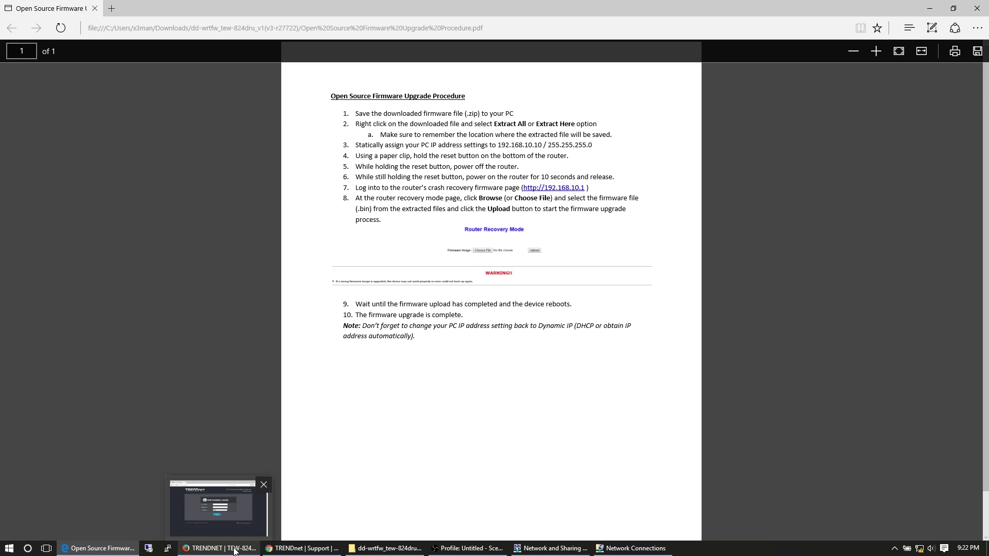
pyautogui.click(270, 550)
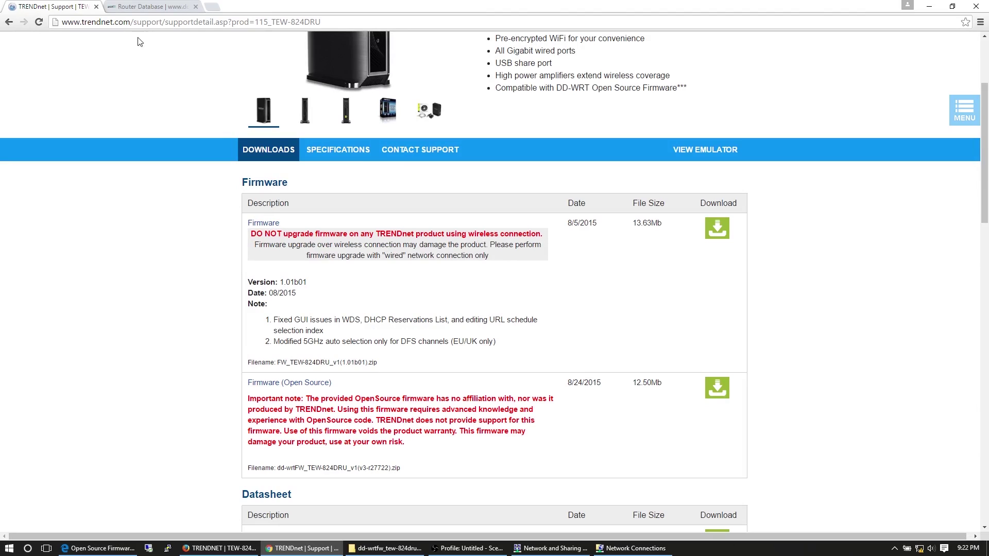
pyautogui.click(211, 7)
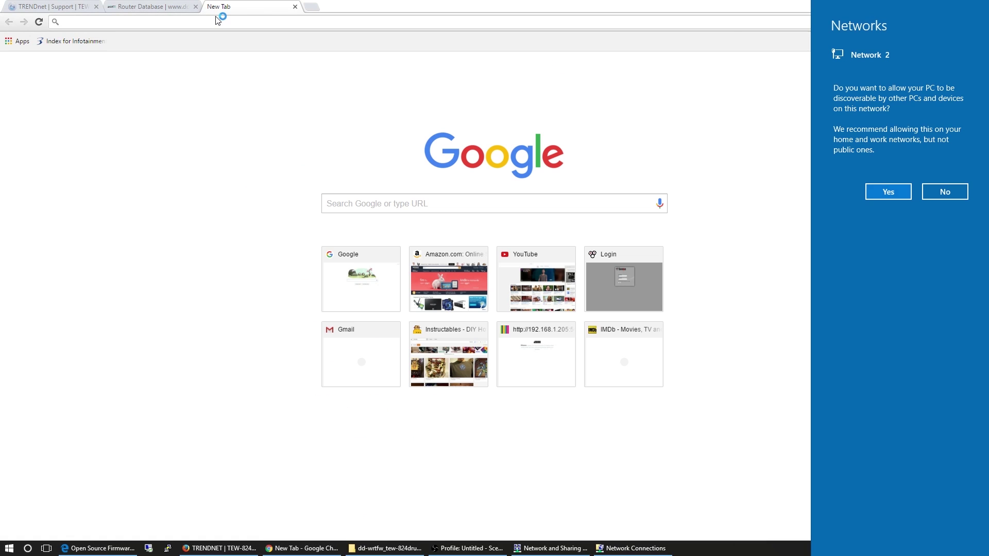
# Load the router's Recovery Mode page at 192.168.10.1, bypassing the autocomplete suggestion
pyautogui.click(216, 20)
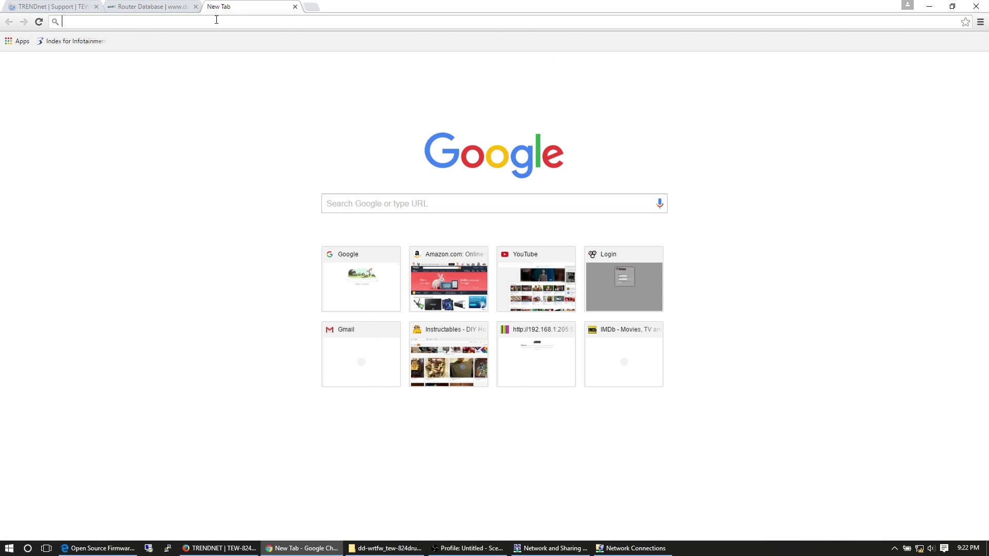
pyautogui.write('192')
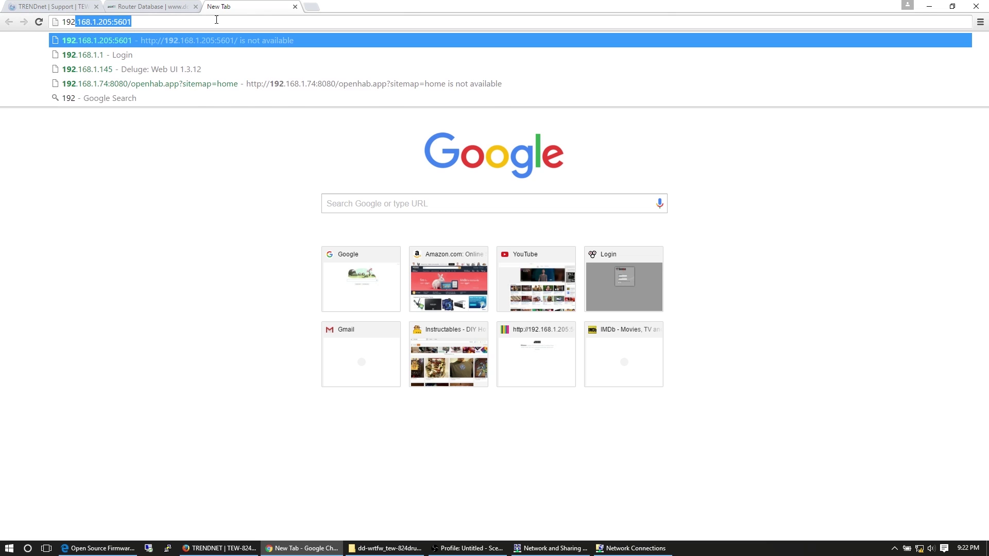
pyautogui.write('.16')
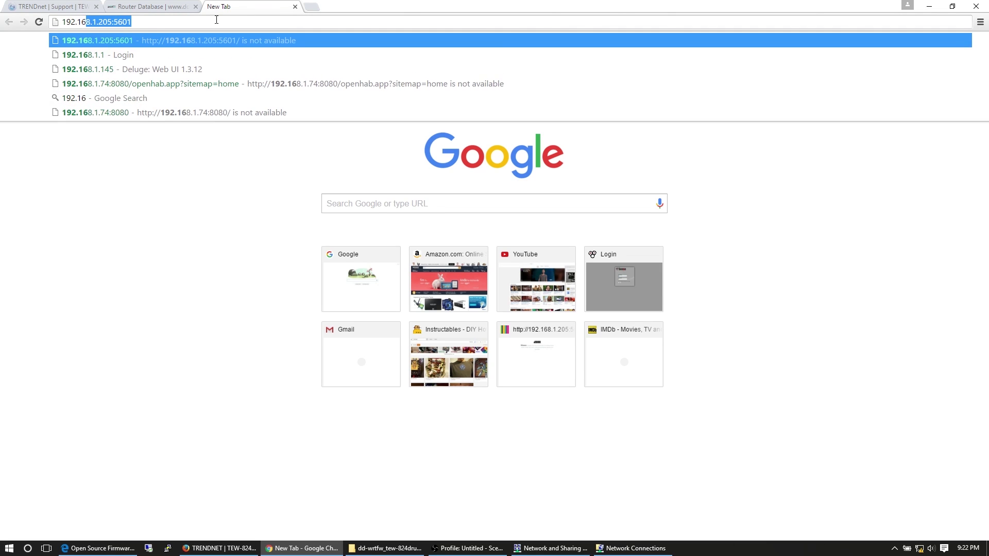
pyautogui.write('8.1.')
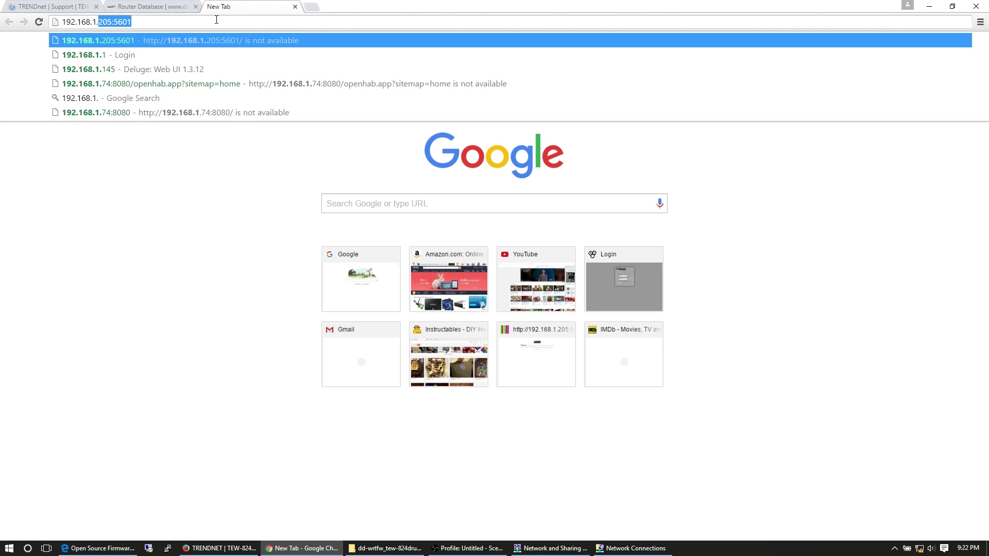
pyautogui.press('BackSpace')
pyautogui.press('BackSpace')
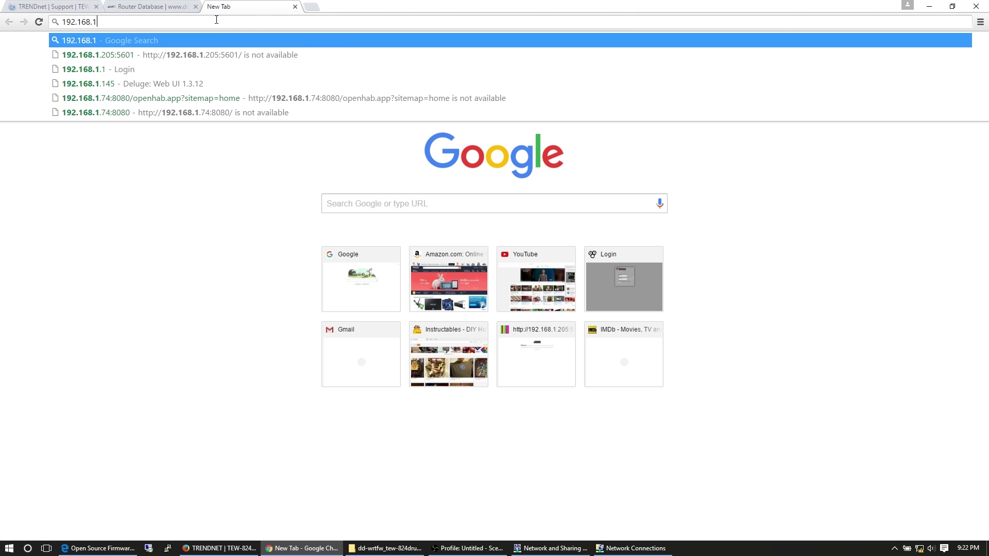
pyautogui.write('0.1')
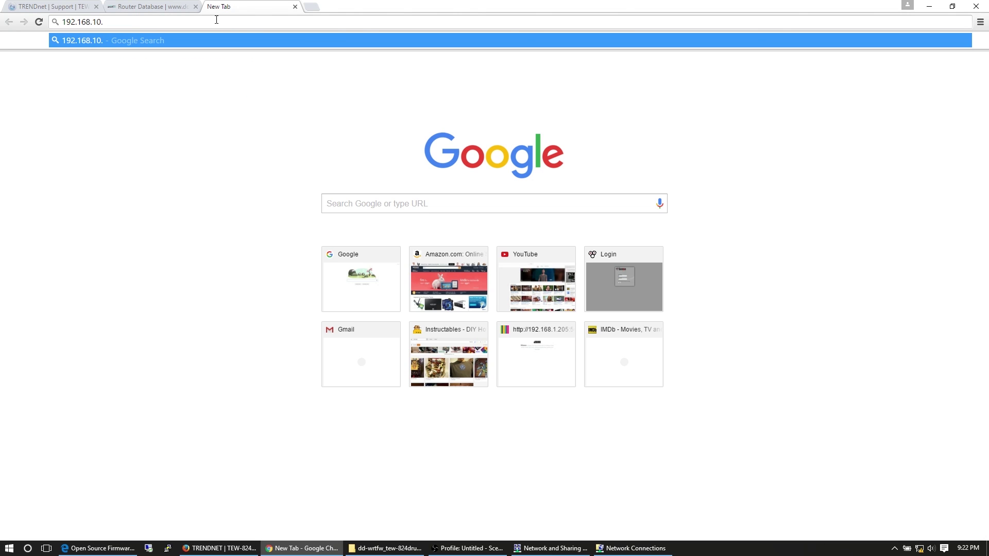
pyautogui.press('Return')
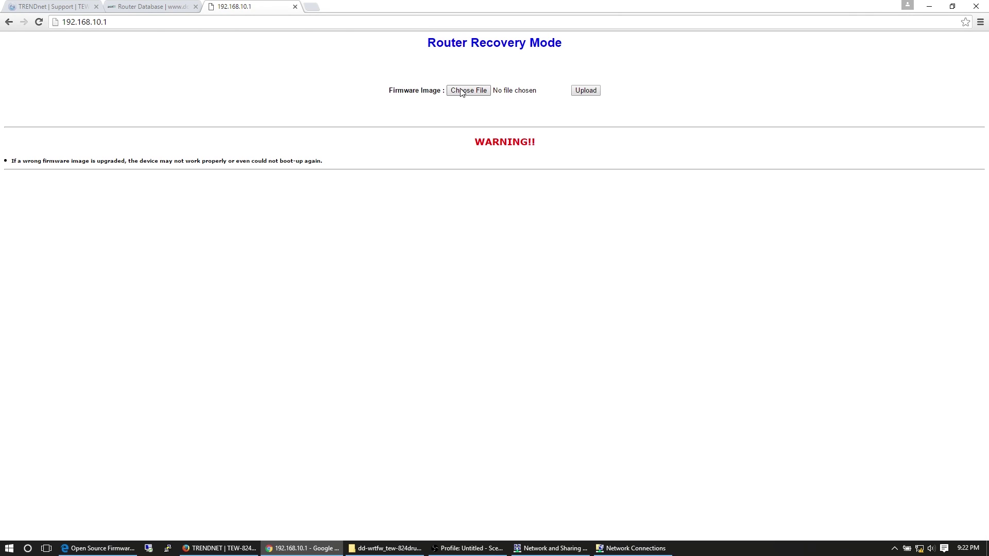
# Upload factory-to-ddwrt.bin through the Router Recovery Mode page
pyautogui.click(483, 94)
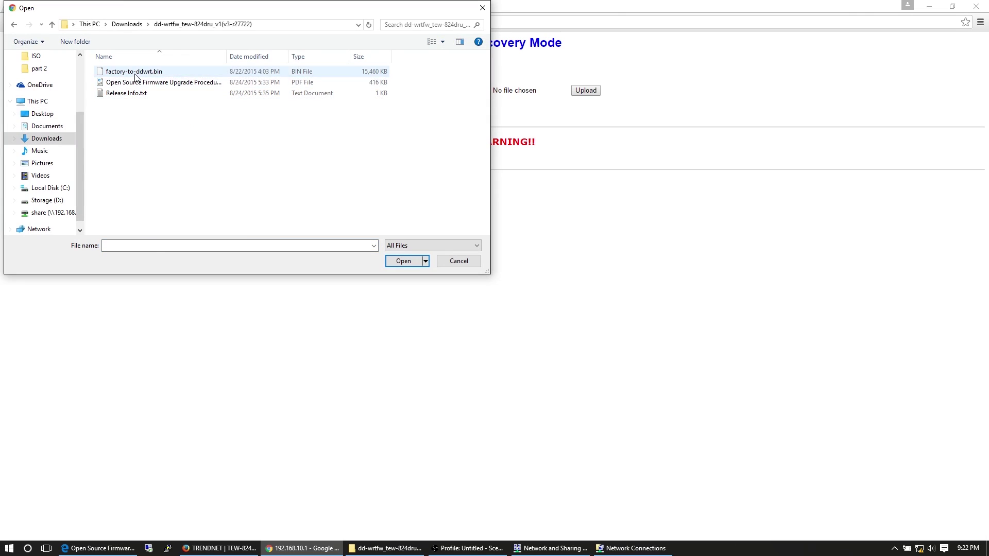
pyautogui.click(135, 73)
pyautogui.click(406, 262)
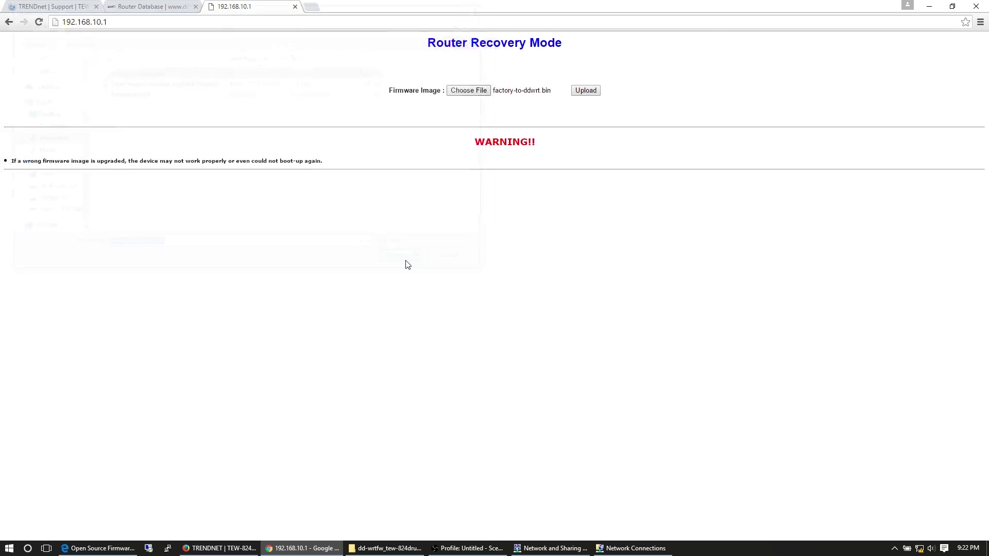
pyautogui.click(582, 91)
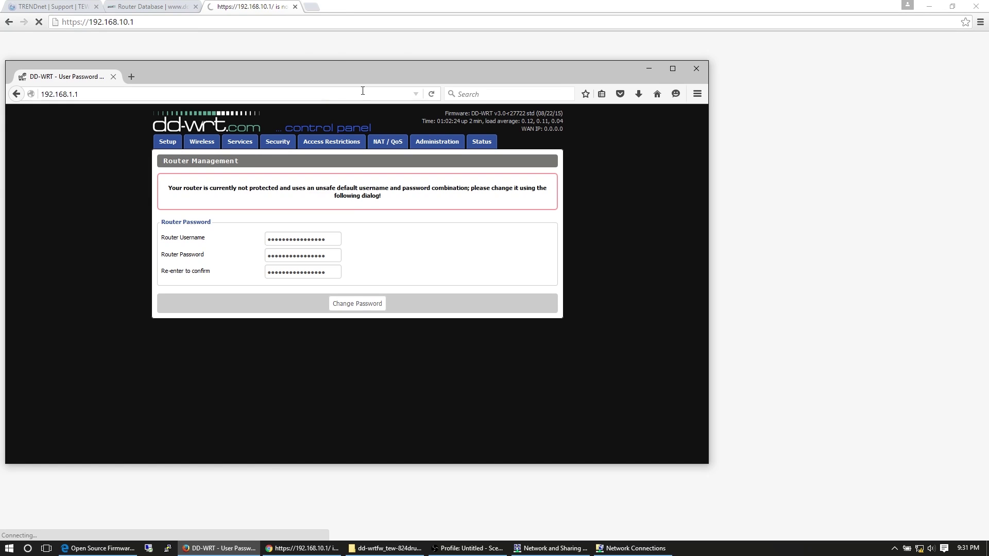
# Close the failed router page tab and switch to Firefox's DD-WRT password page
pyautogui.click(295, 6)
pyautogui.click(296, 6)
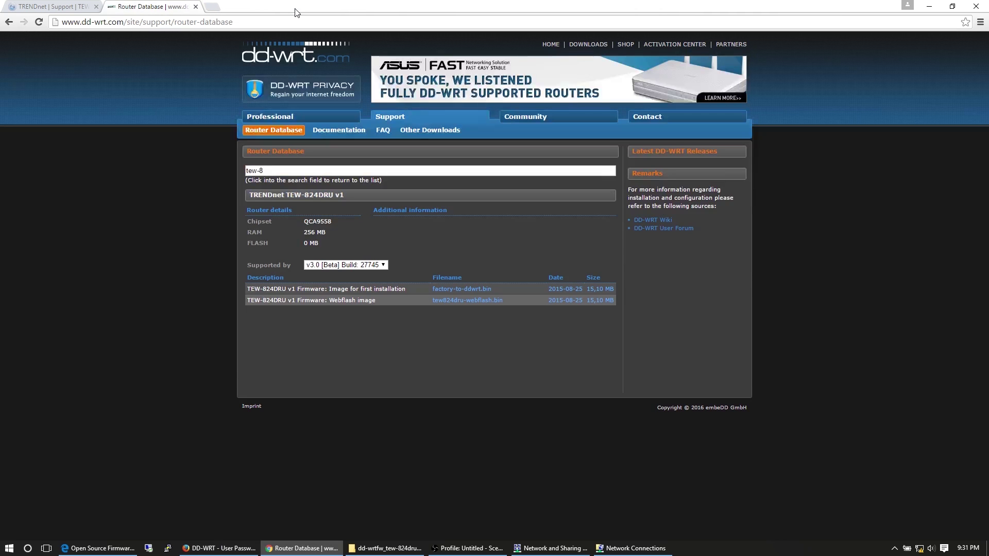
pyautogui.hotkey('alt', 'Tab')
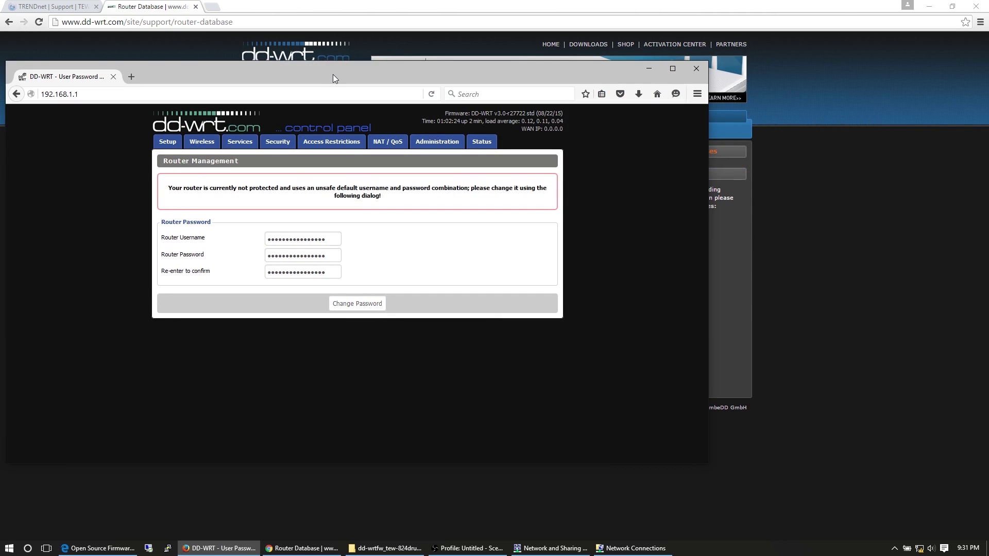
# Enter a new router username and password, confirm the password, and submit with Change Password
pyautogui.doubleClick(325, 239)
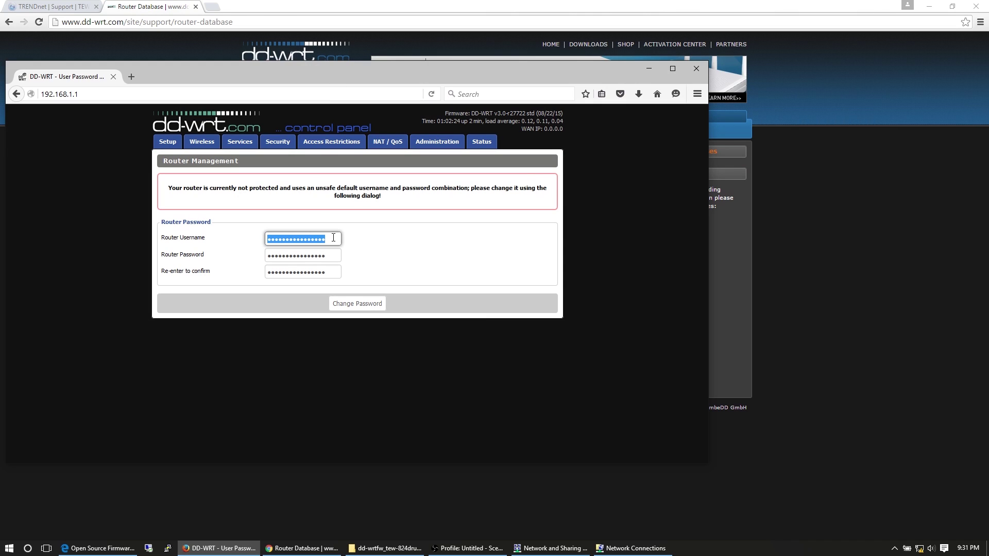
pyautogui.write('••••••')
pyautogui.press('Tab')
pyautogui.write('••••••')
pyautogui.press('Tab')
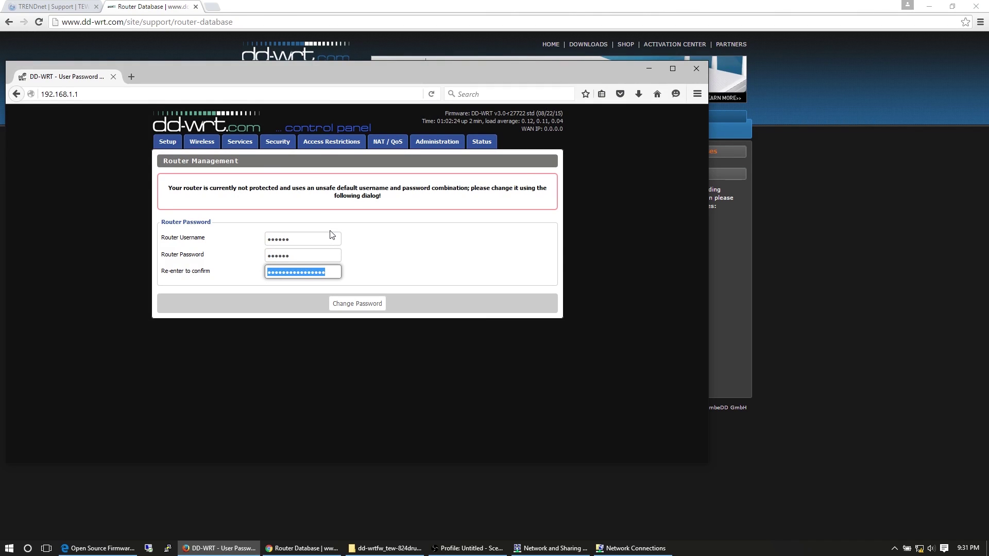
pyautogui.write('••••••')
pyautogui.doubleClick(331, 238)
pyautogui.write('••')
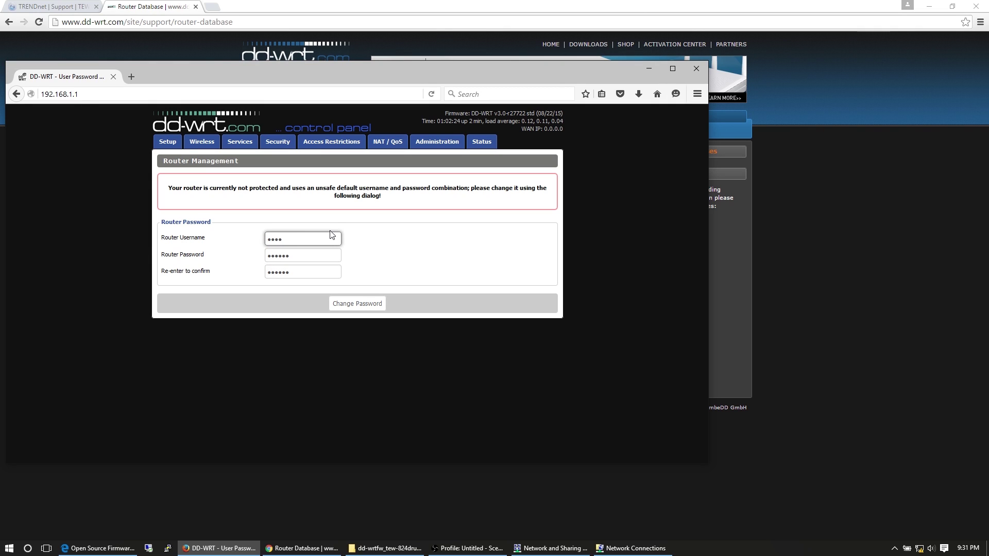
pyautogui.click(361, 303)
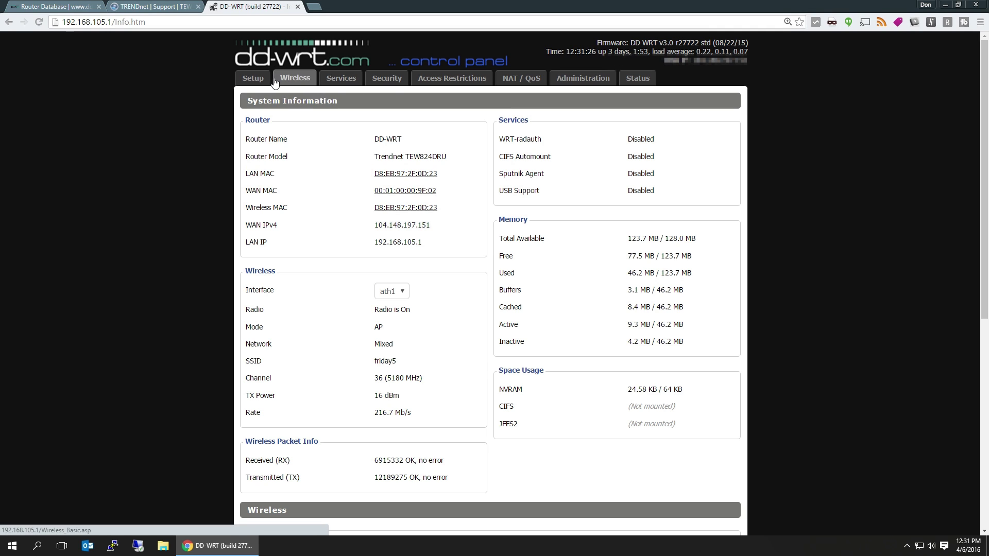
# Go from the System Information page to the Setup tab's Basic Setup settings
pyautogui.click(253, 78)
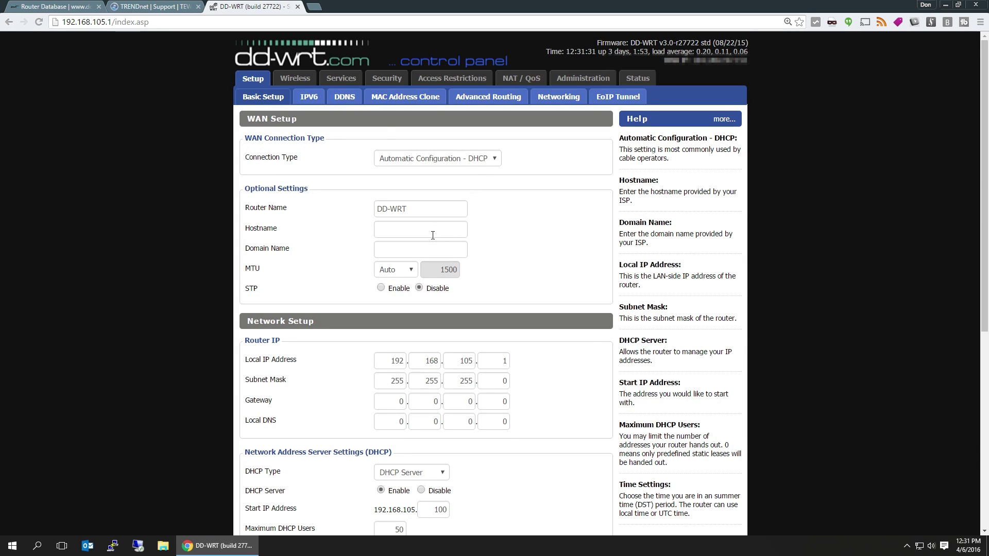
# Point out the Router Name DD-WRT and the local IP's third octet, then move to Wireless
pyautogui.tripleClick(404, 209)
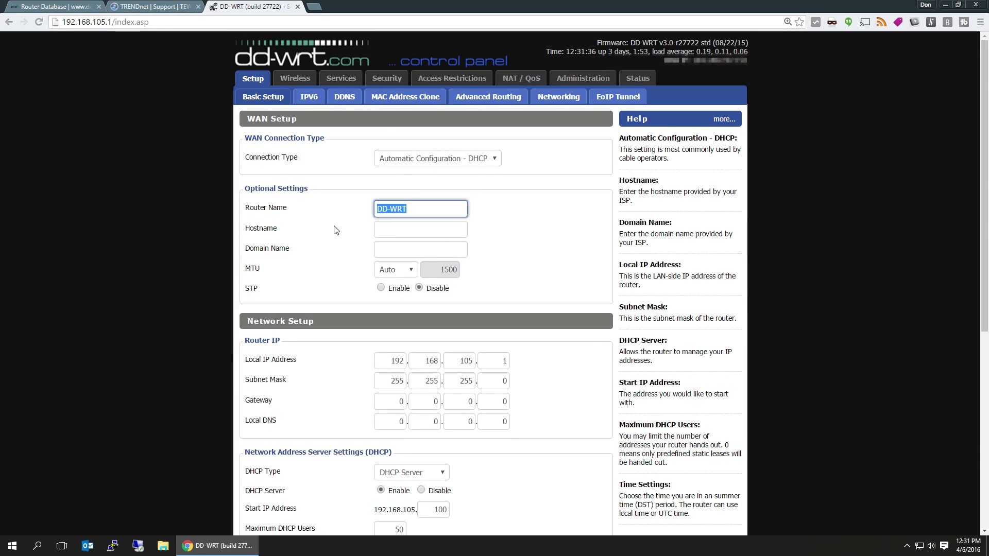
pyautogui.doubleClick(467, 366)
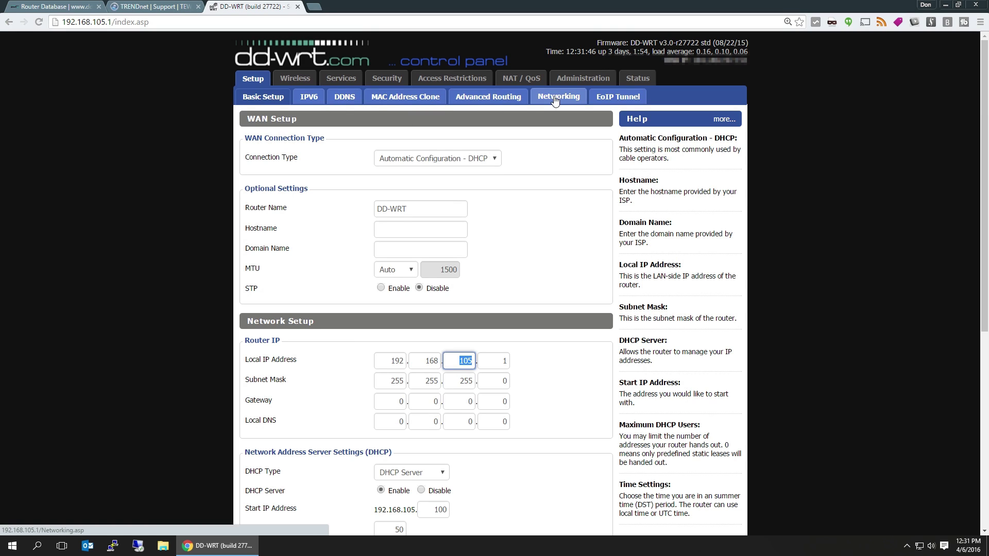
pyautogui.click(301, 82)
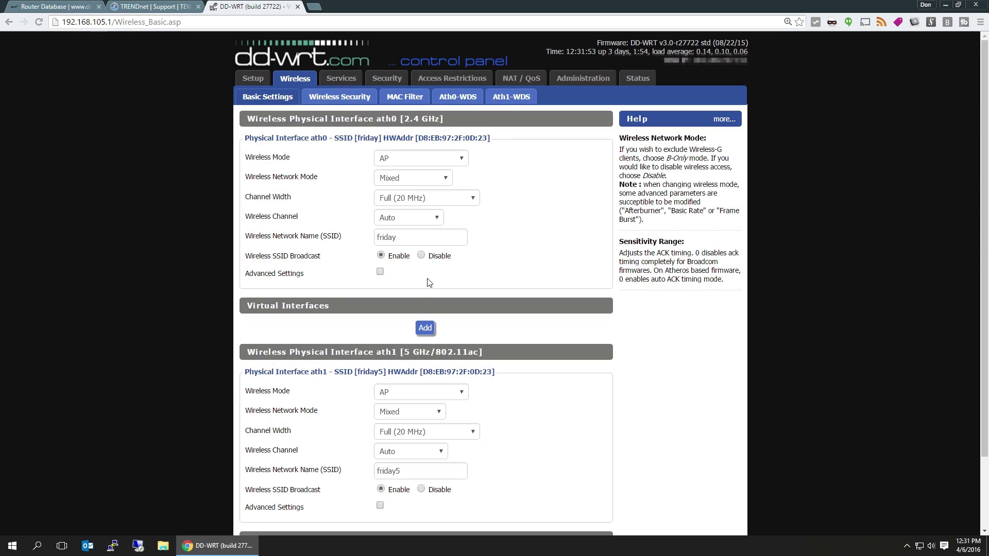
# Highlight the 2.4 GHz SSID friday, view Wireless Security, then move to Services
pyautogui.doubleClick(395, 236)
pyautogui.click(339, 96)
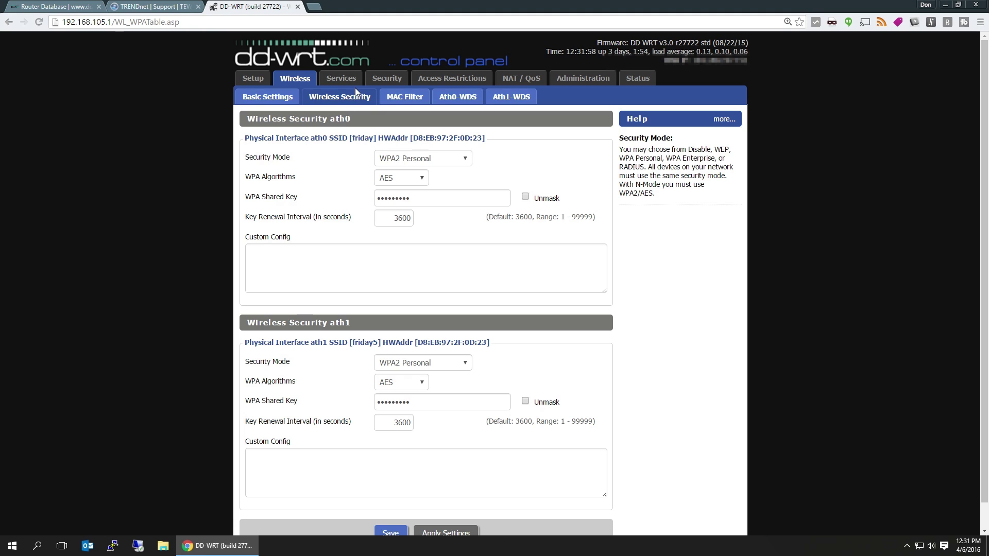
pyautogui.click(343, 80)
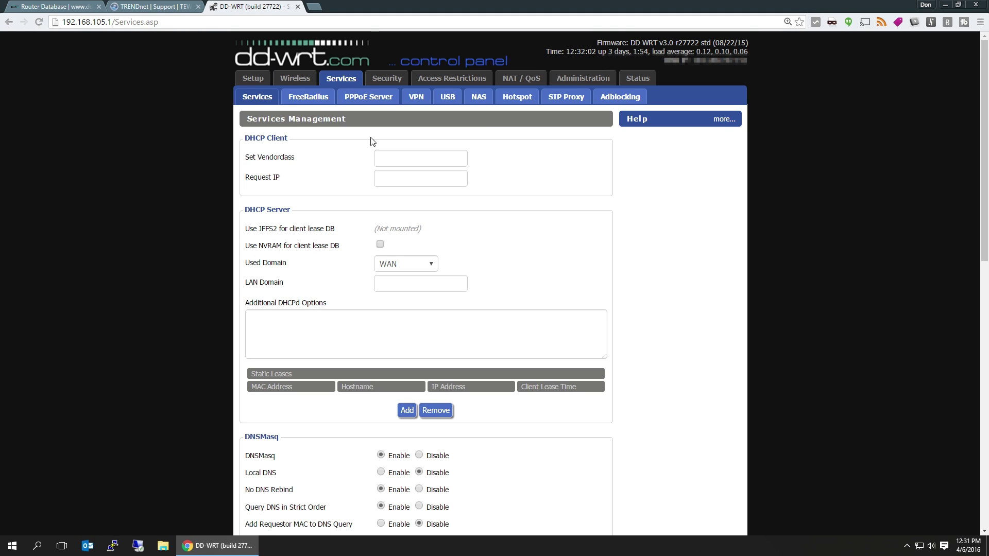
# Browse the Services page and its VPN, NAS and Adblocking sub-tabs, then open Security Firewall
pyautogui.scroll(-6, 398, 317)
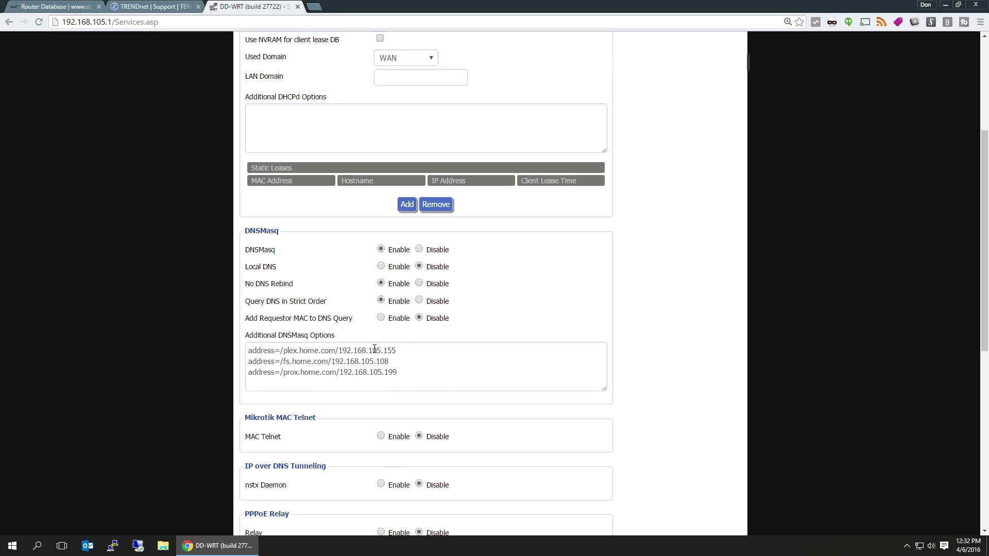
pyautogui.scroll(-3, 400, 356)
pyautogui.scroll(5, 373, 349)
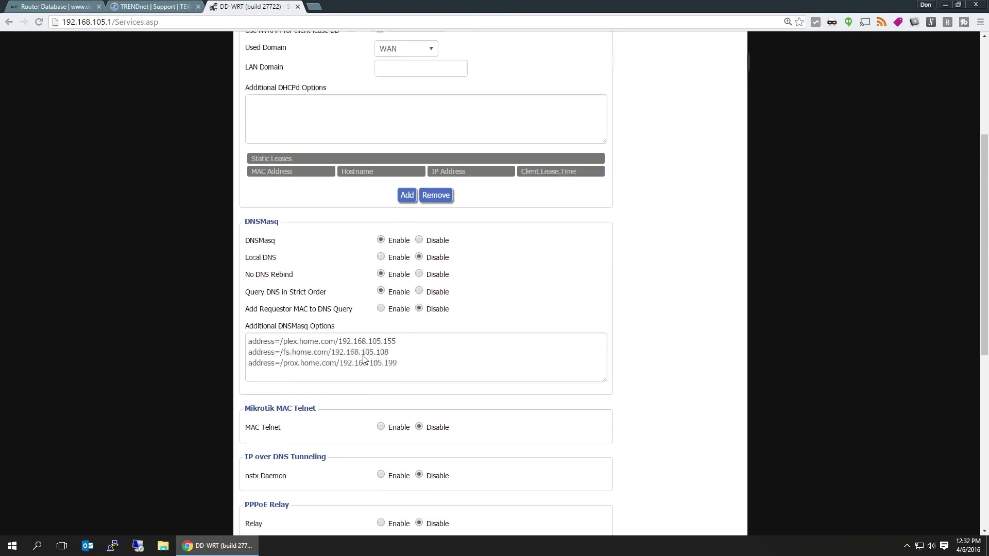
pyautogui.scroll(4, 363, 355)
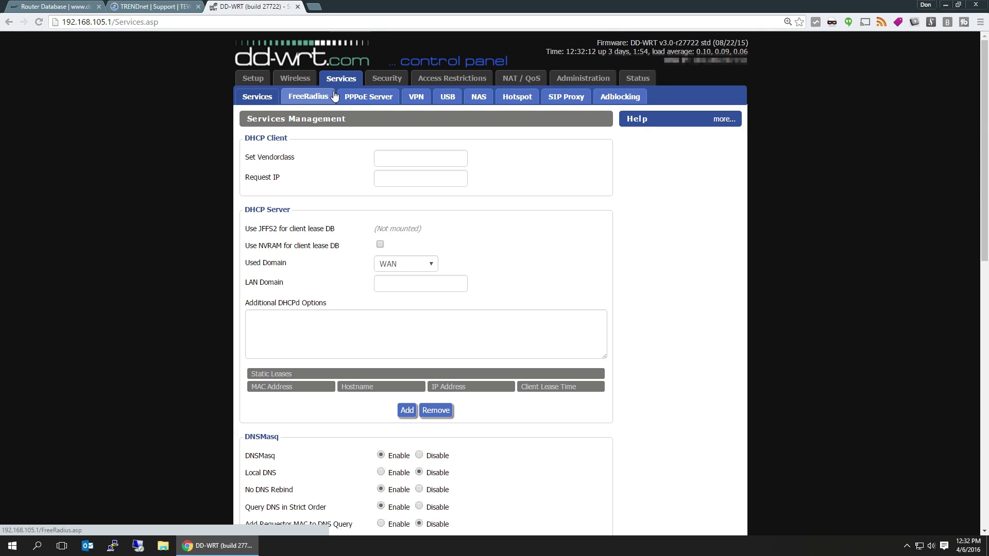
pyautogui.click(415, 99)
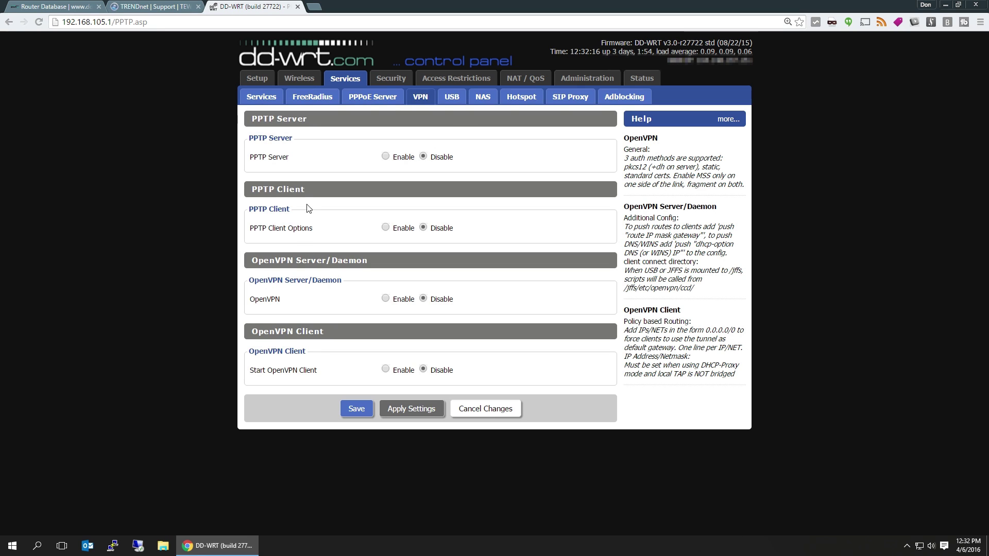
pyautogui.moveTo(283, 116); pyautogui.dragTo(232, 114)
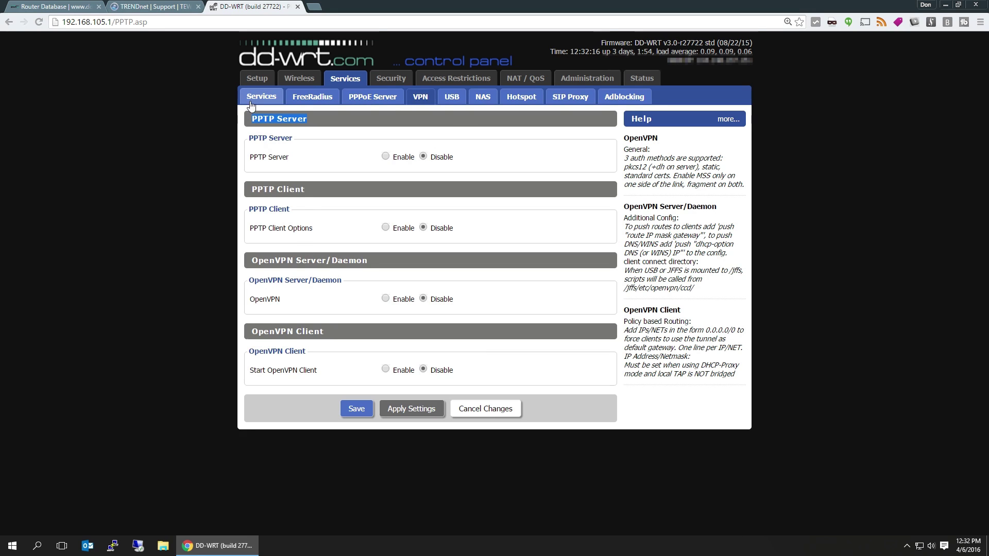
pyautogui.click(482, 99)
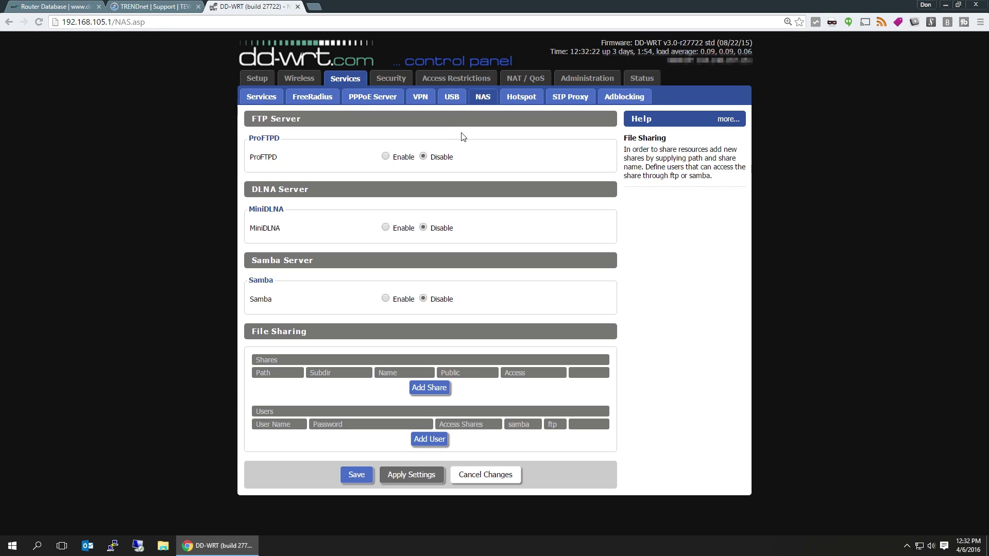
pyautogui.click(625, 97)
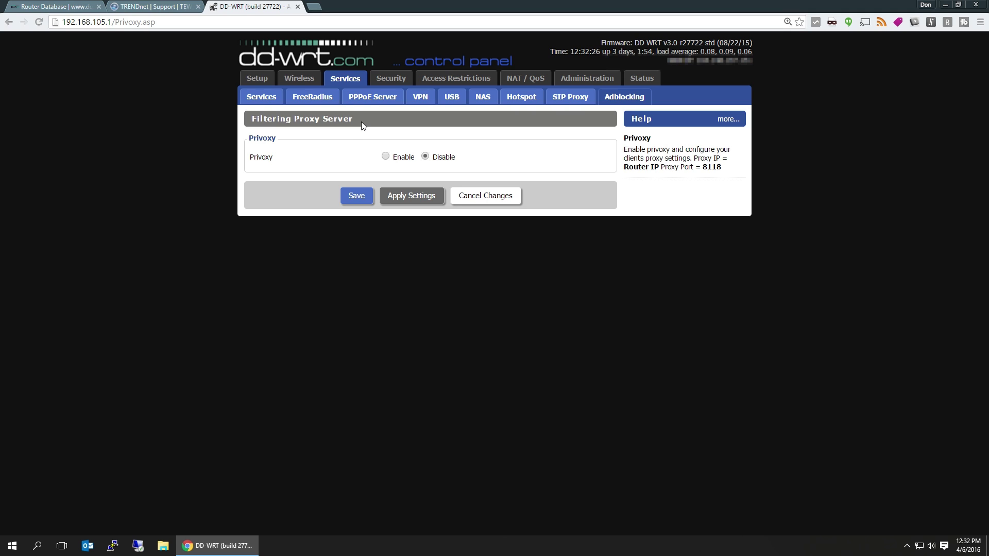
pyautogui.click(396, 82)
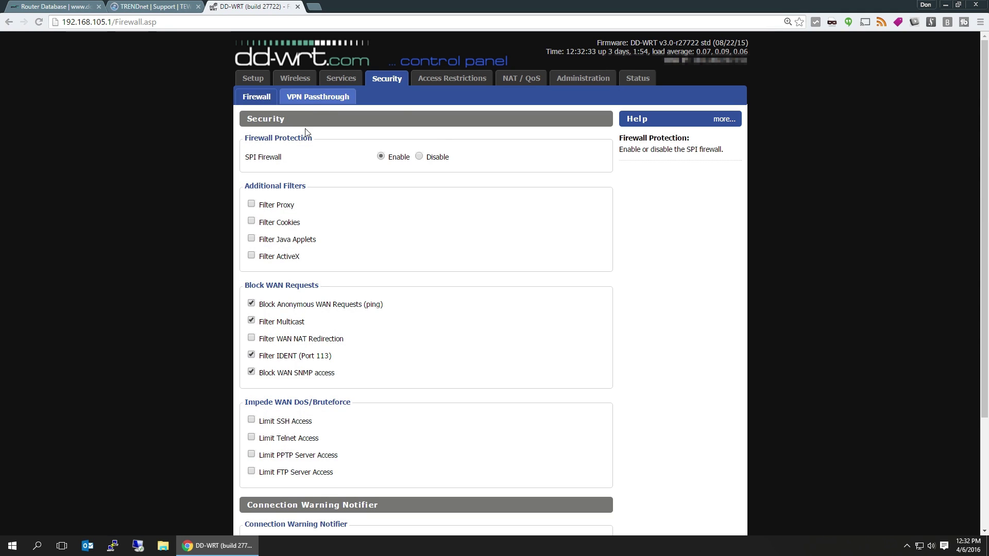
# Review the Firewall and VPN Passthrough settings, then go to the Access Restrictions WAN Access page
pyautogui.scroll(-3, 434, 213)
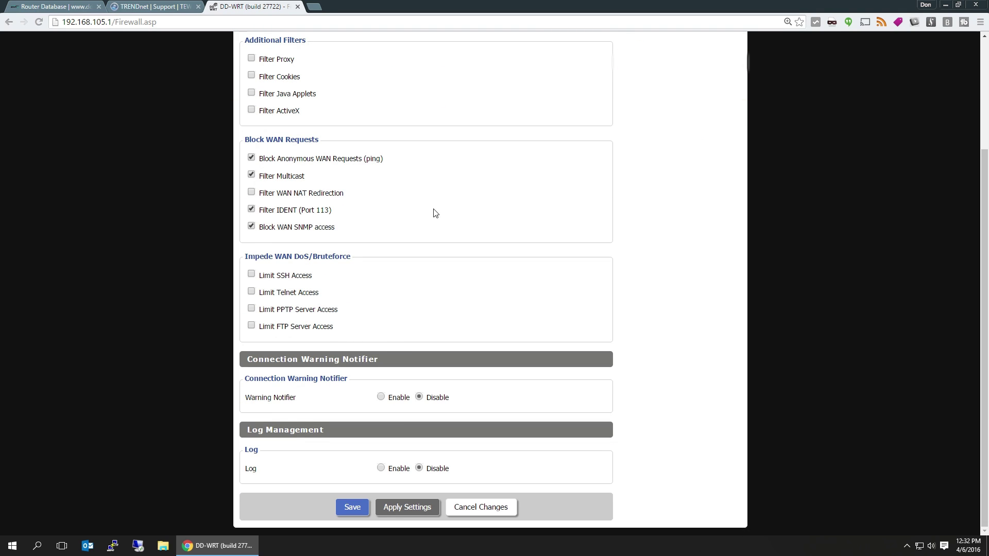
pyautogui.scroll(3, 251, 279)
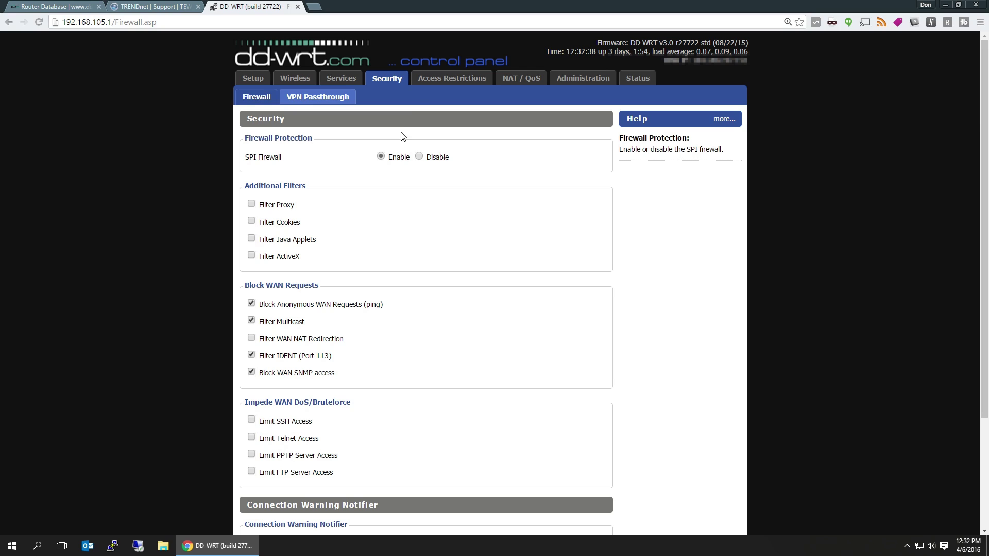
pyautogui.click(322, 92)
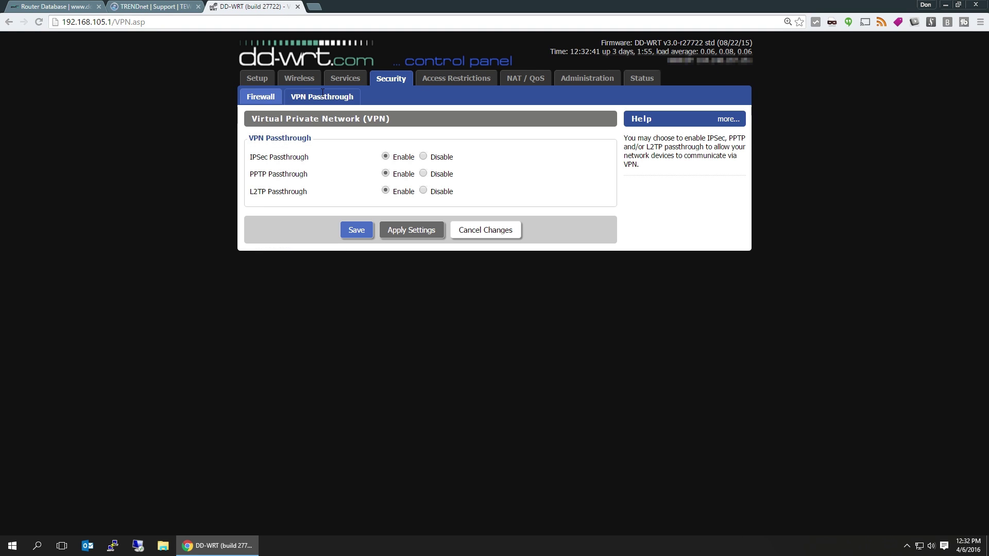
pyautogui.click(442, 78)
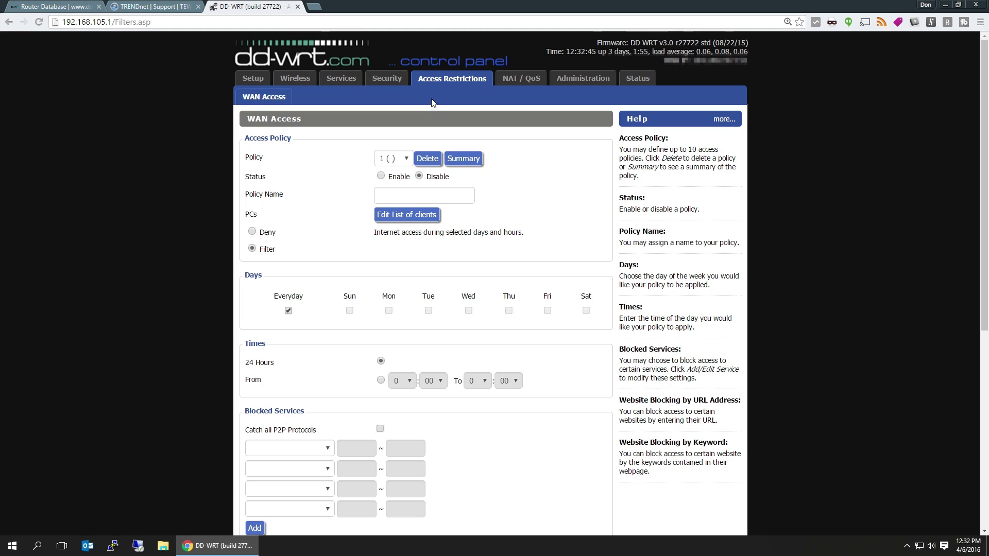
pyautogui.scroll(-4, 425, 247)
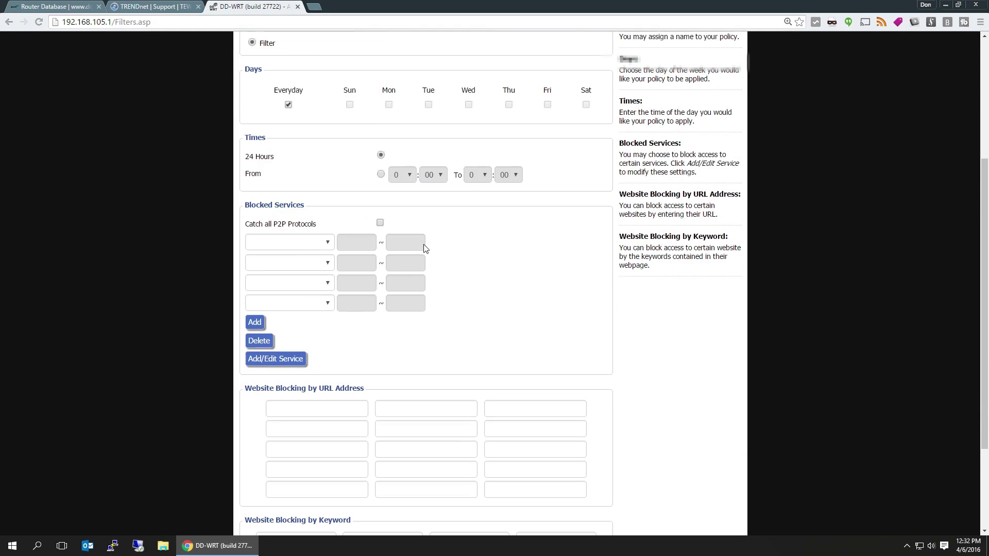
pyautogui.click(352, 413)
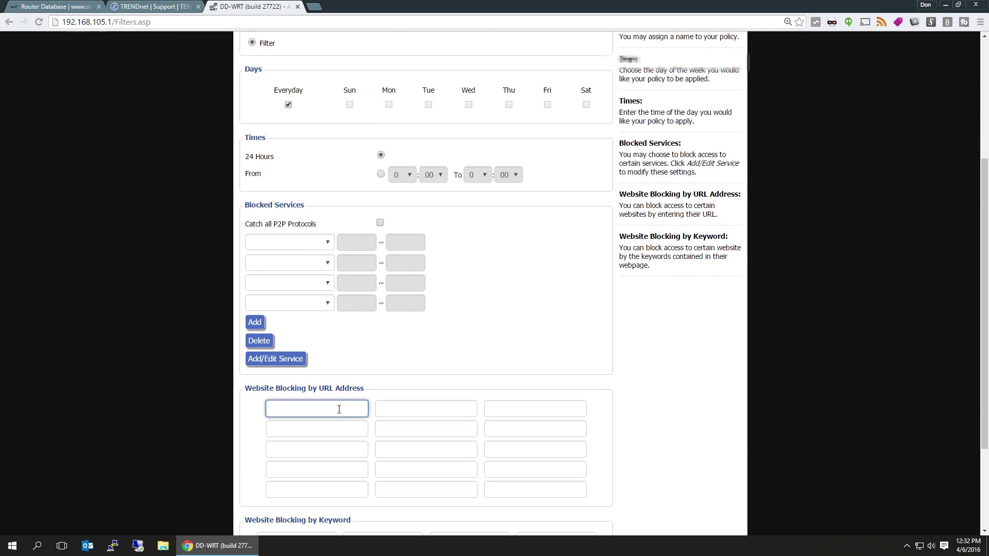
pyautogui.scroll(3, 350, 356)
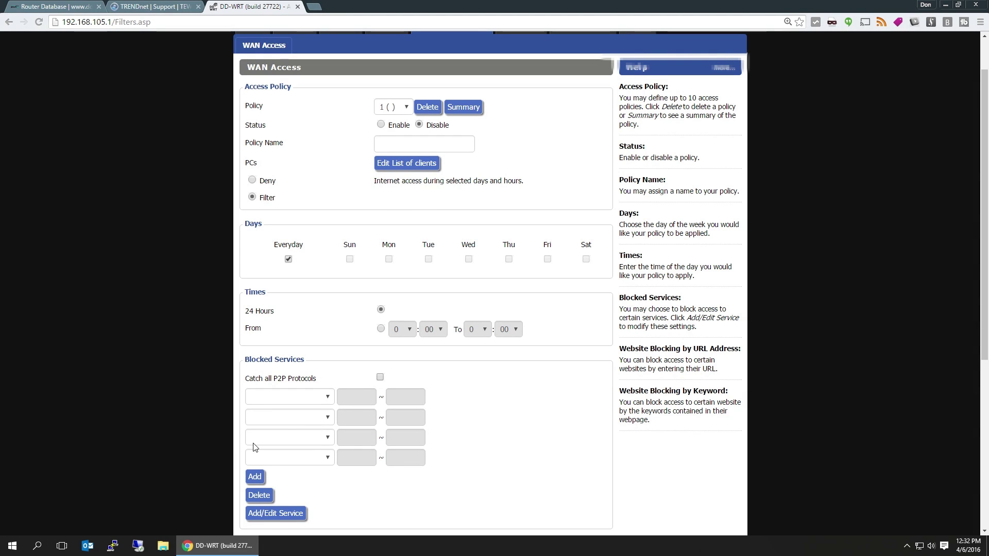
pyautogui.scroll(-3, 325, 419)
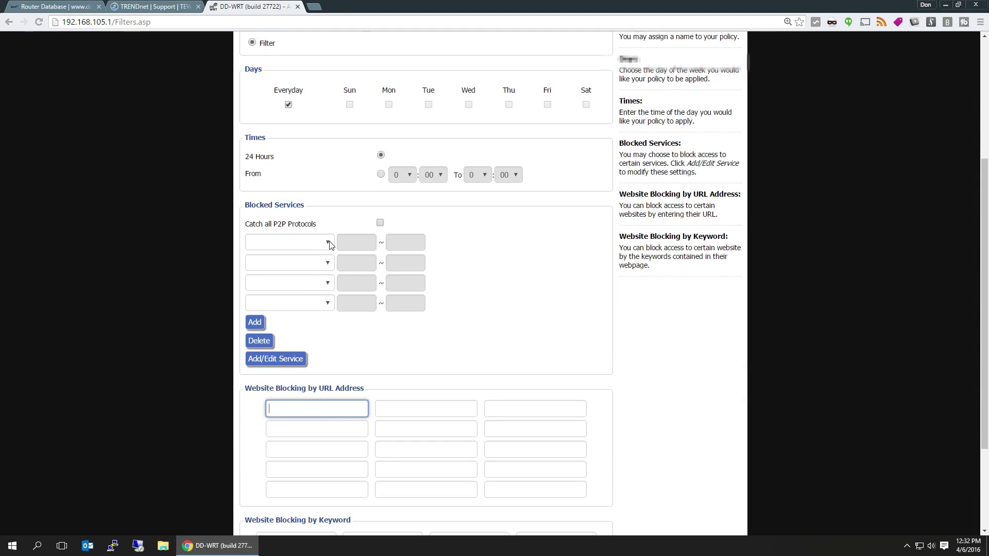
pyautogui.scroll(4, 421, 343)
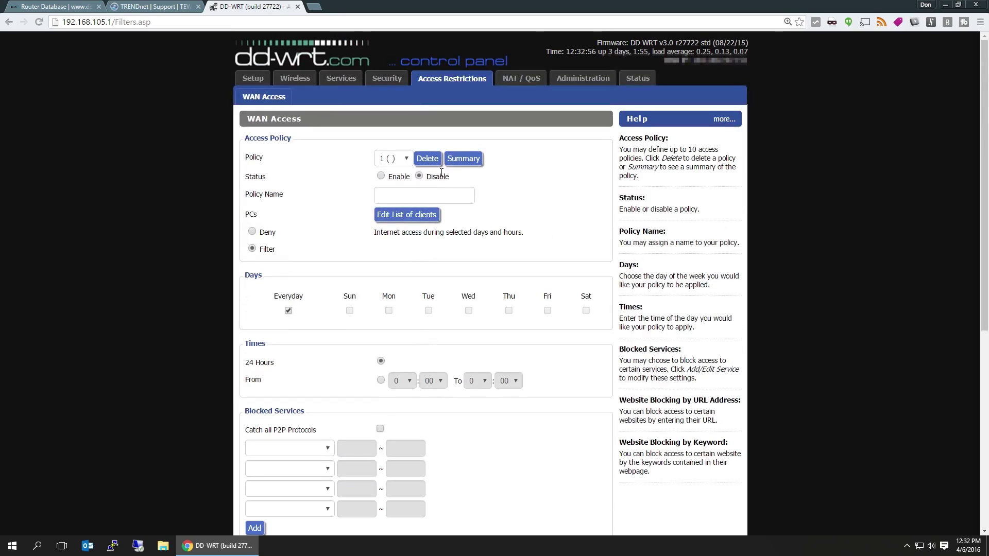
pyautogui.click(325, 449)
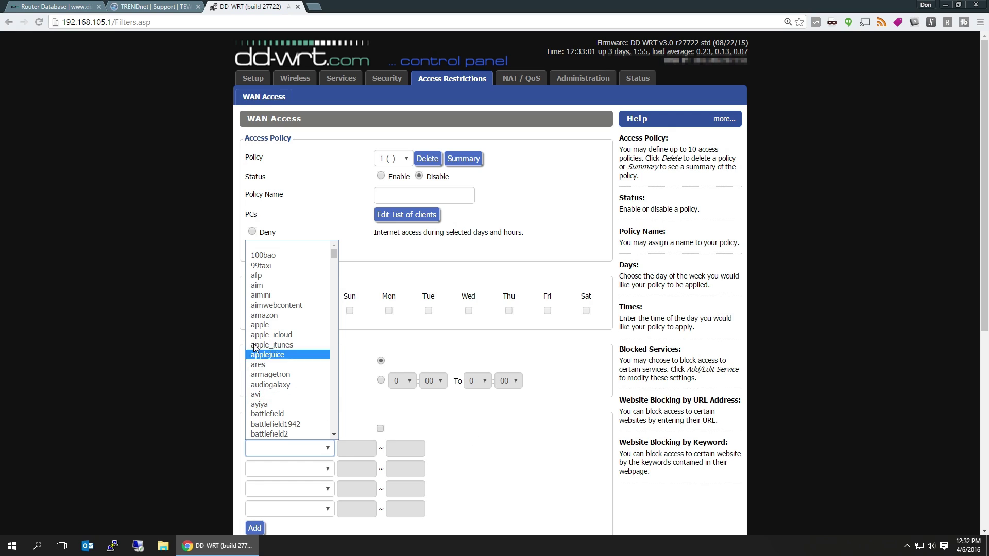
pyautogui.click(470, 423)
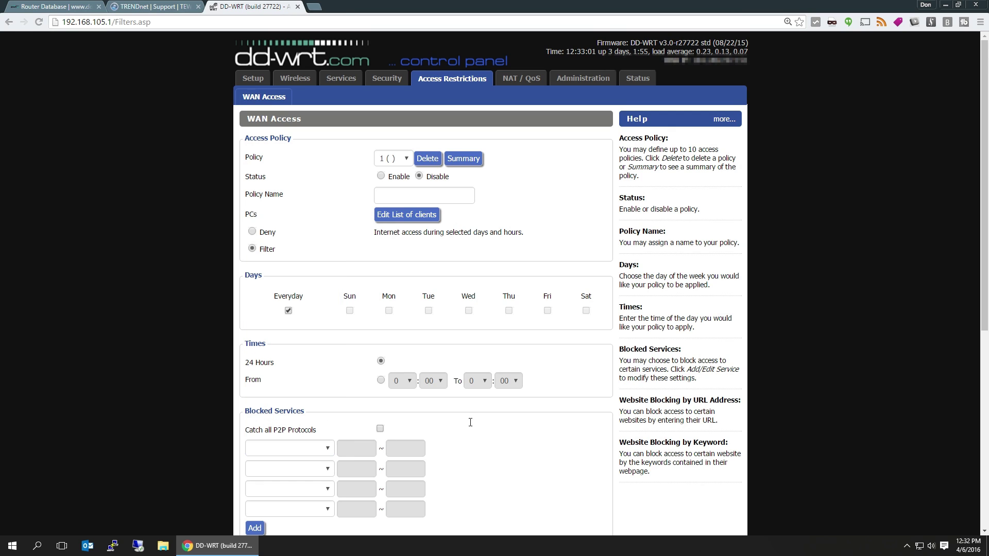
pyautogui.click(521, 79)
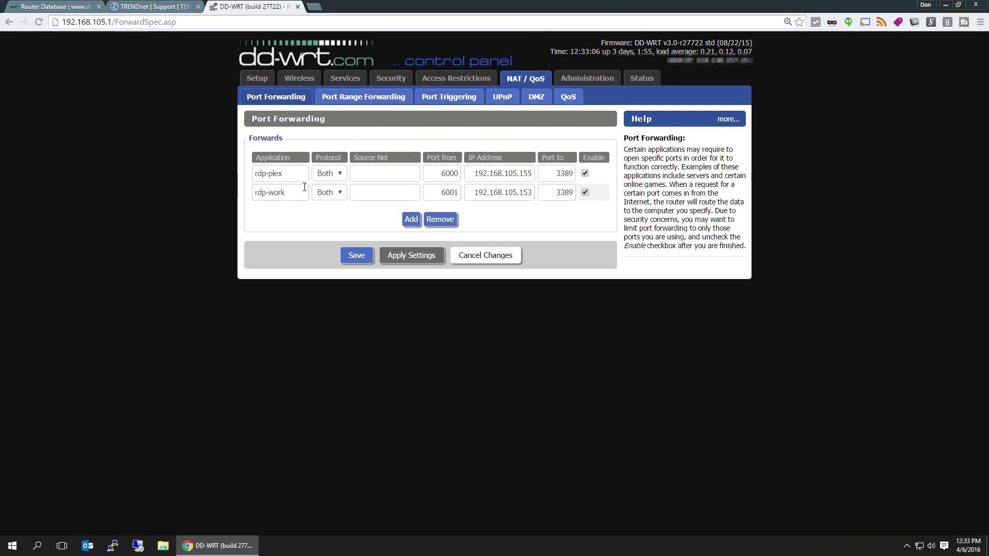
# Check the rdp-plex port forward (6000 to 3389), then go to the Administration Management page
pyautogui.doubleClick(565, 173)
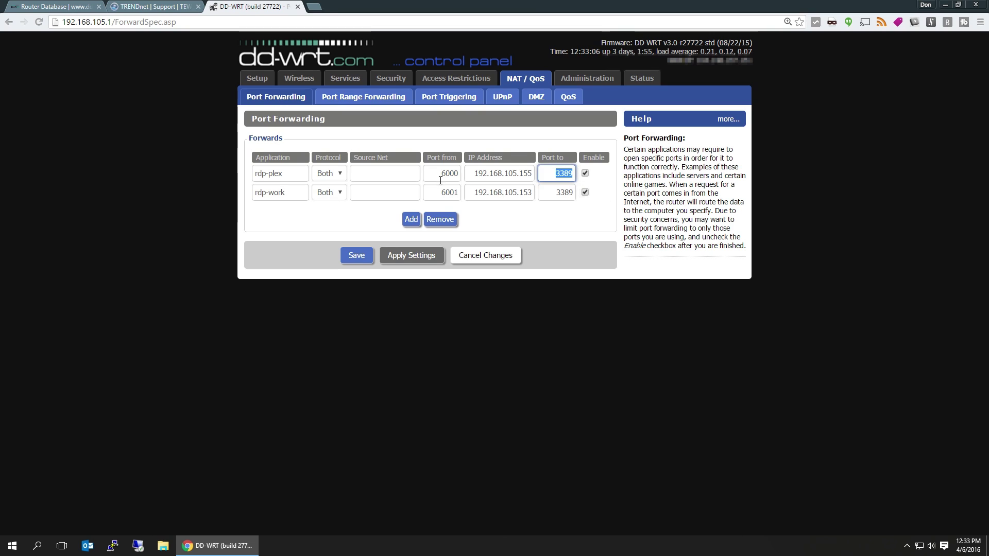
pyautogui.doubleClick(449, 173)
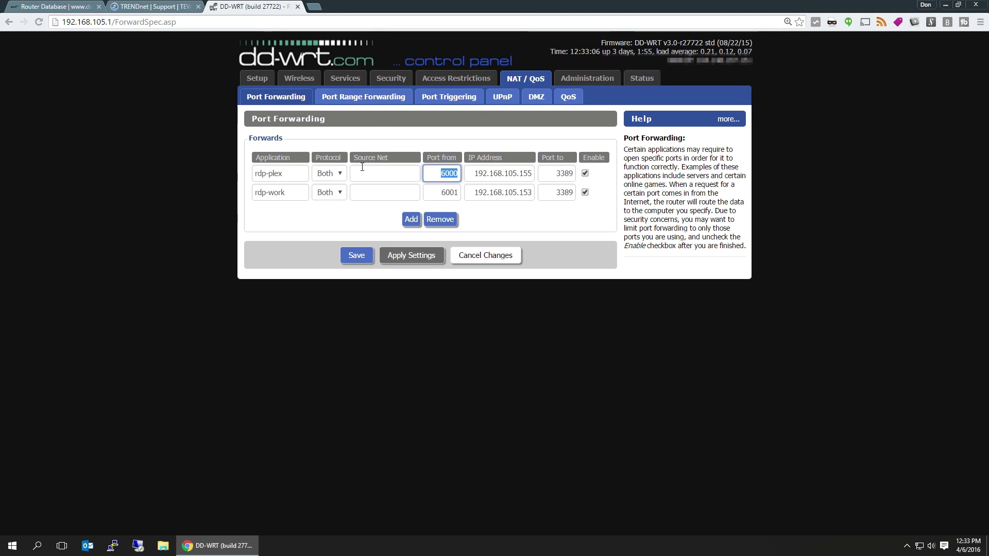
pyautogui.click(585, 78)
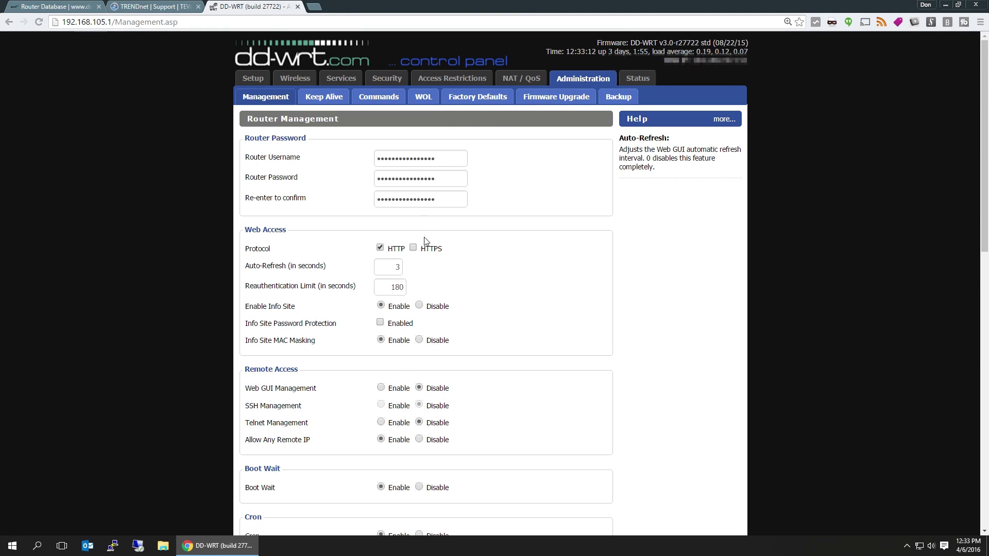